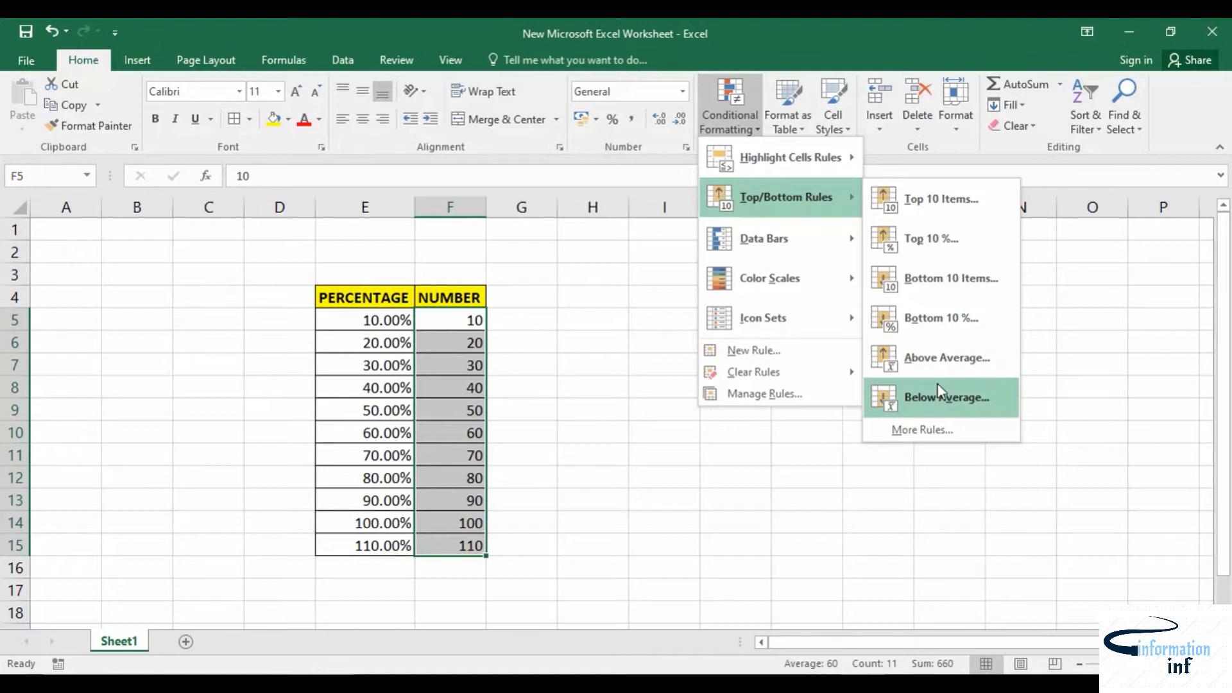
- Highlight the top 2 values in the NUMBER column (F5:F15) using a Top 10 Items rule with Light Red Fill with Dark Red Text
mouse_move(783, 157)
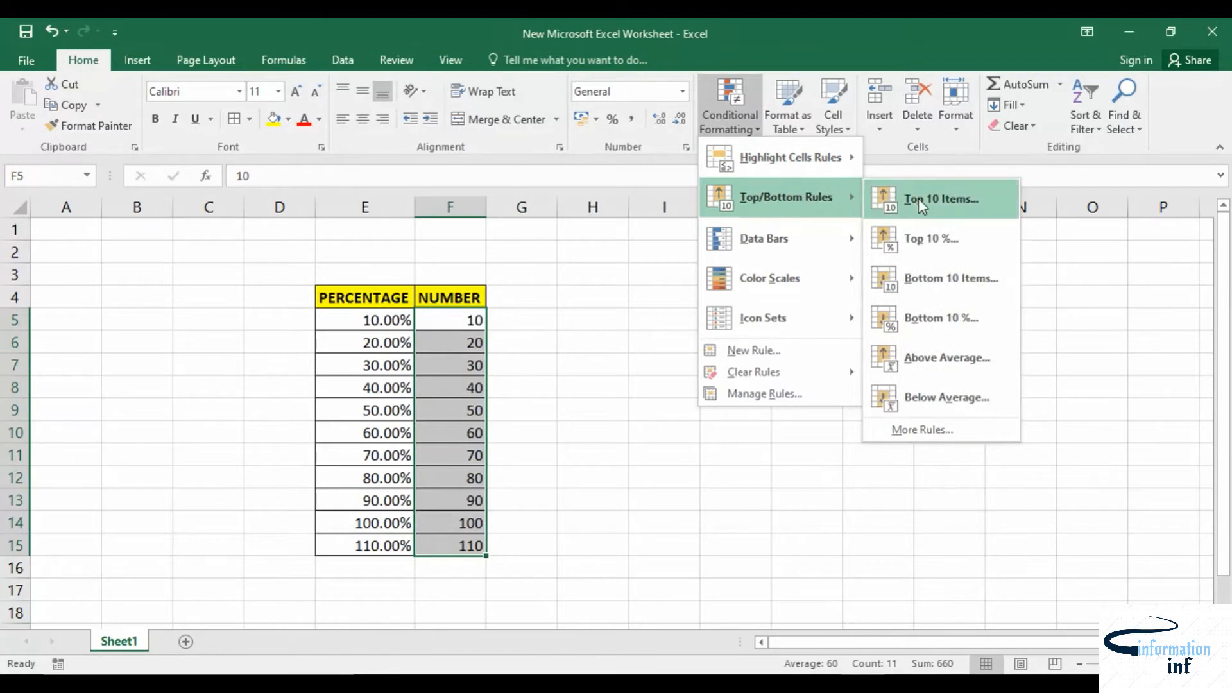
click(918, 199)
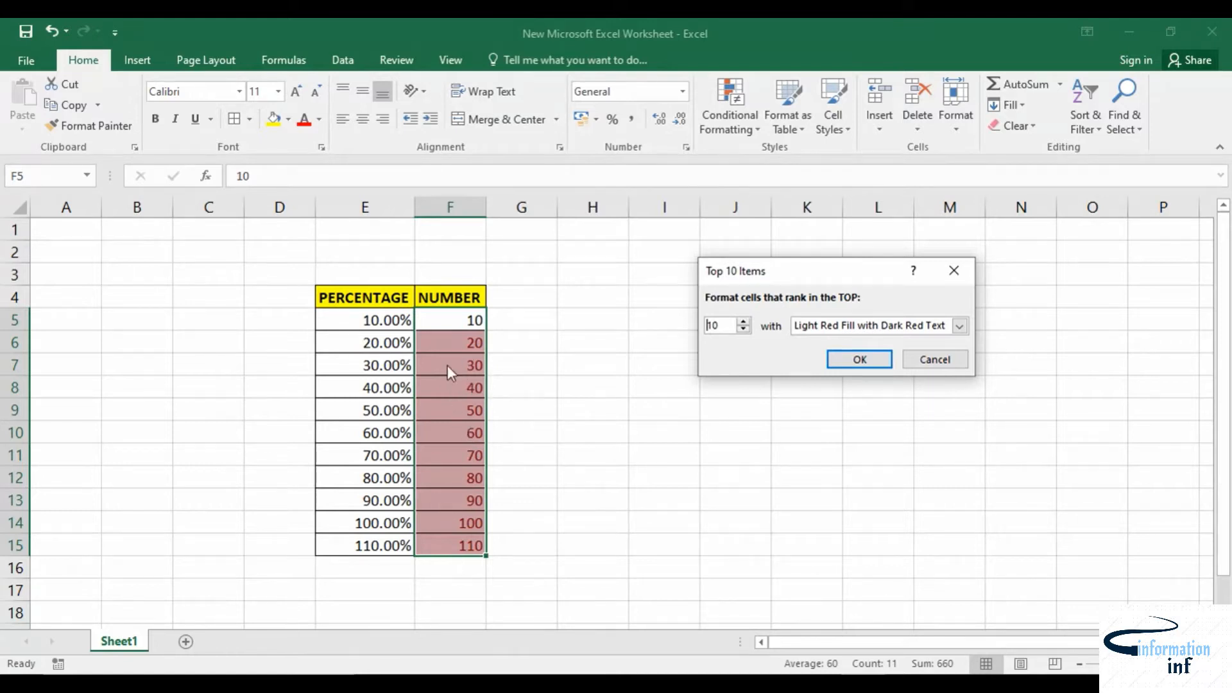
click(744, 332)
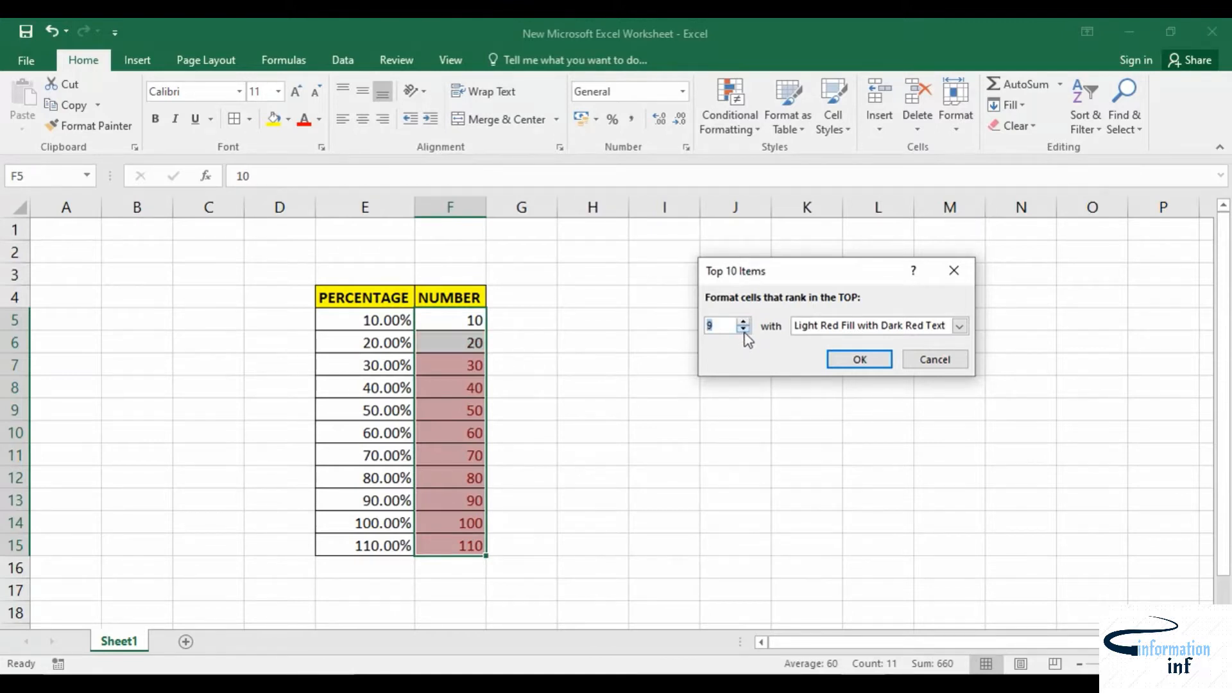
click(744, 332)
click(744, 332)
click(744, 332)
click(745, 332)
click(744, 332)
click(744, 332)
click(744, 332)
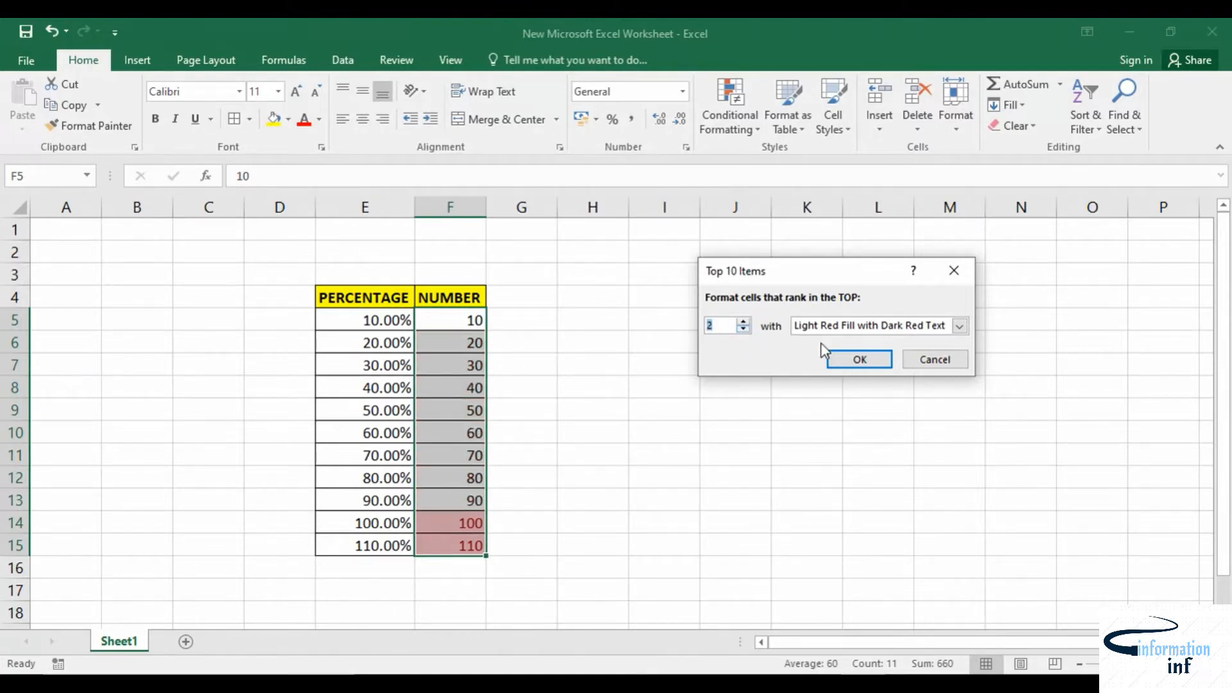
click(859, 358)
click(691, 472)
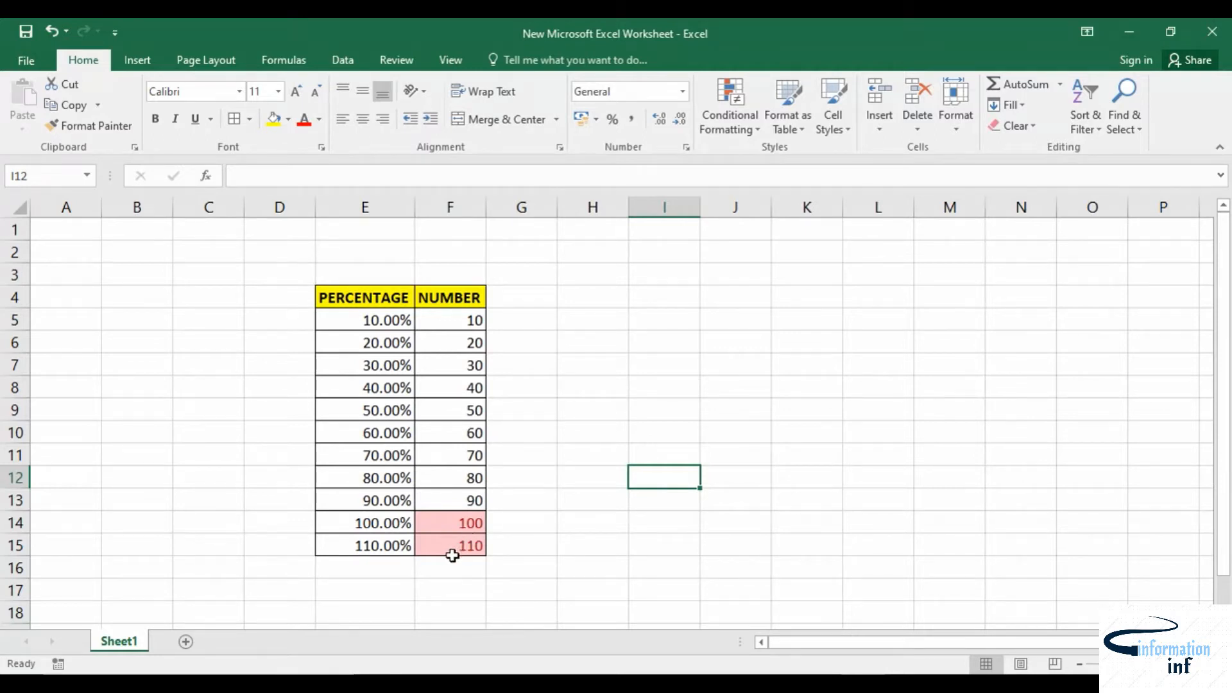
- Clear the conditional formatting rules from the NUMBER values in F5:F15
drag(446, 321, 440, 542)
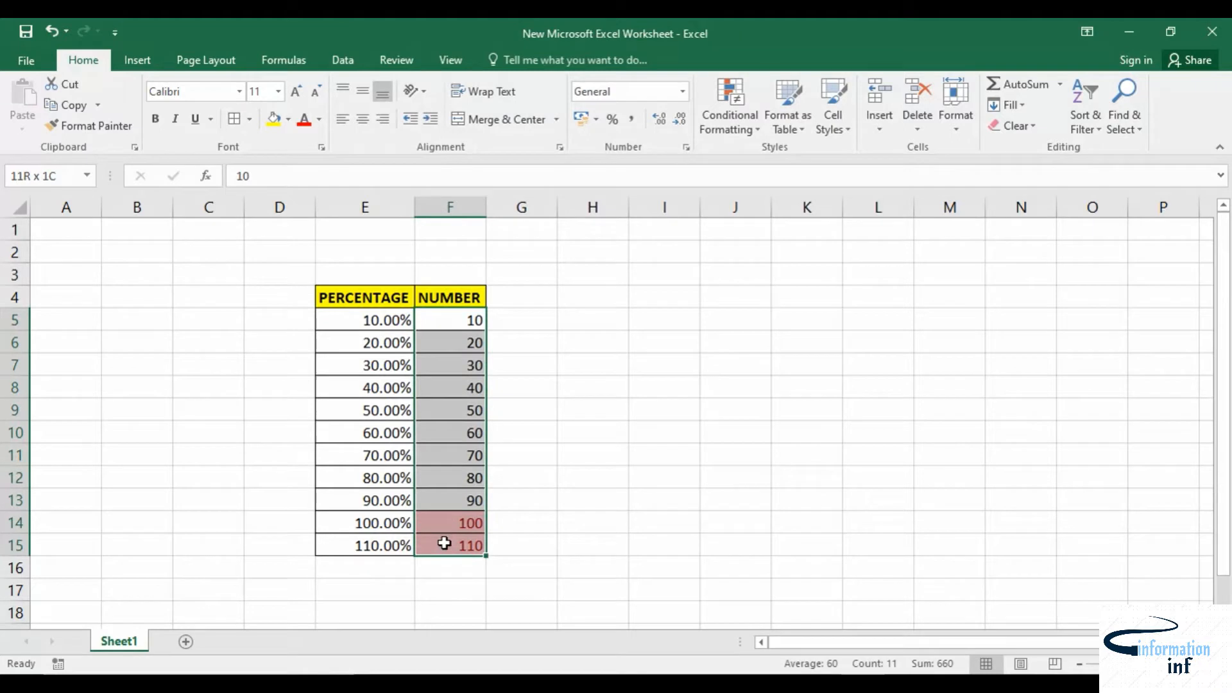
click(749, 128)
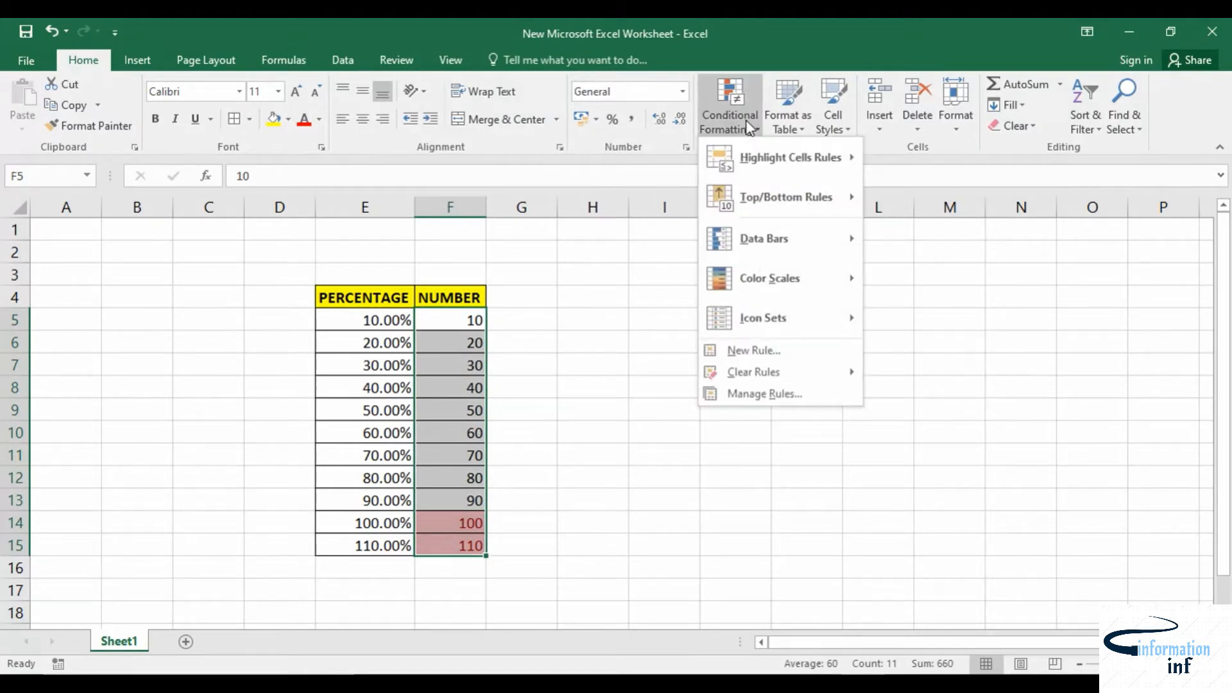
mouse_move(796, 378)
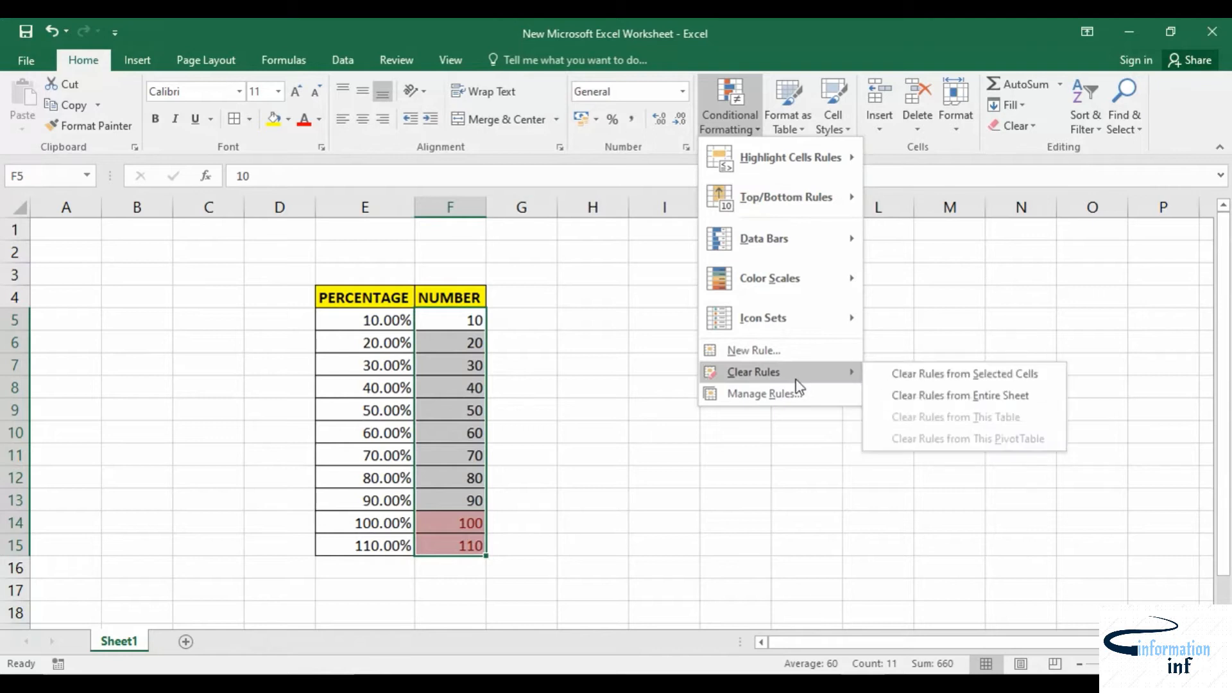
click(873, 374)
- Highlight the bottom 2 NUMBER values with a Bottom 10 Items rule in Light Red Fill with Dark Red Text, and undo that rule
click(712, 108)
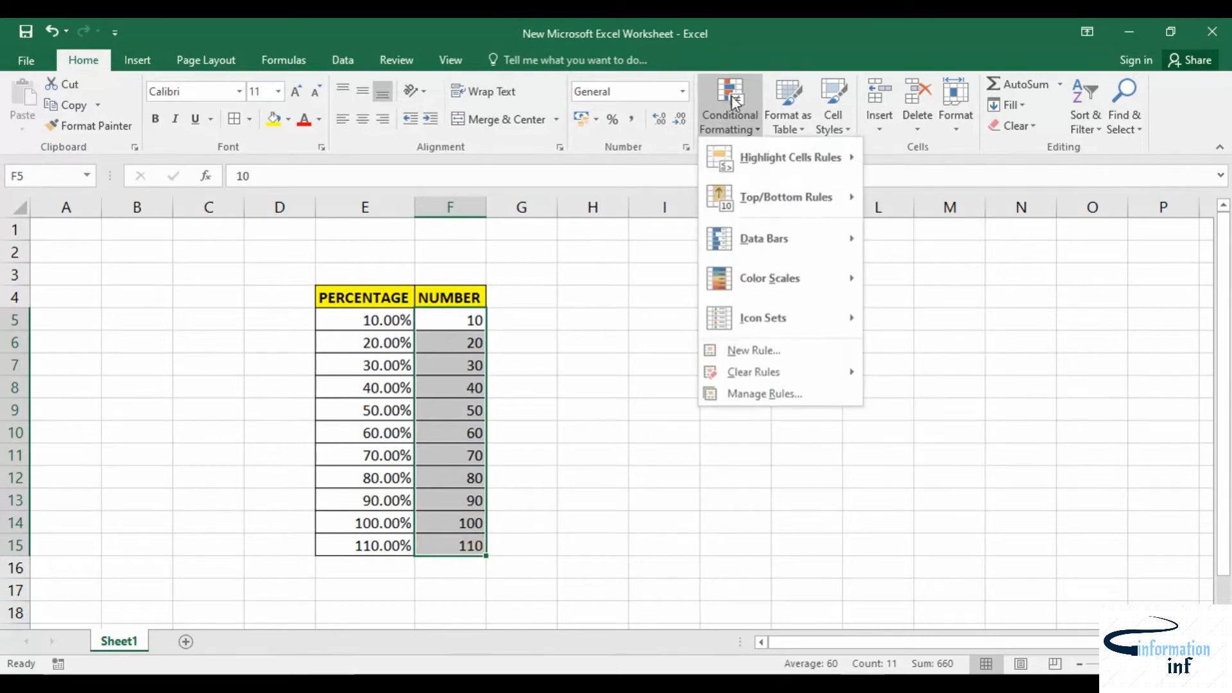
mouse_move(776, 207)
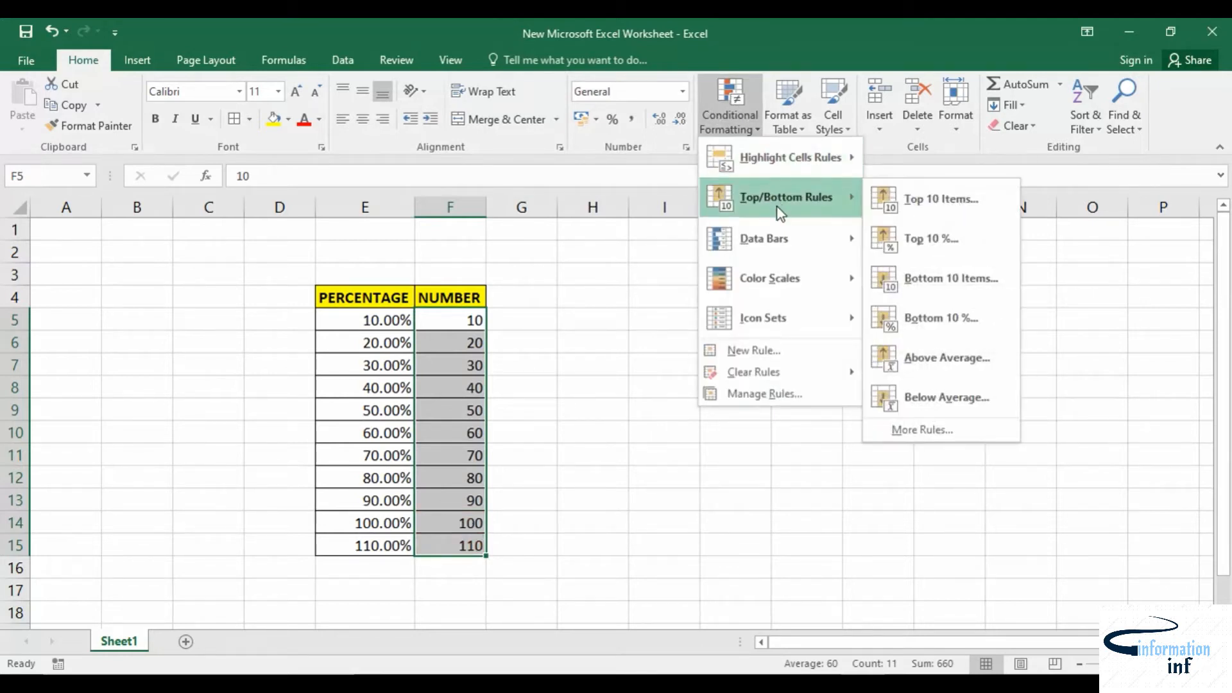
click(968, 277)
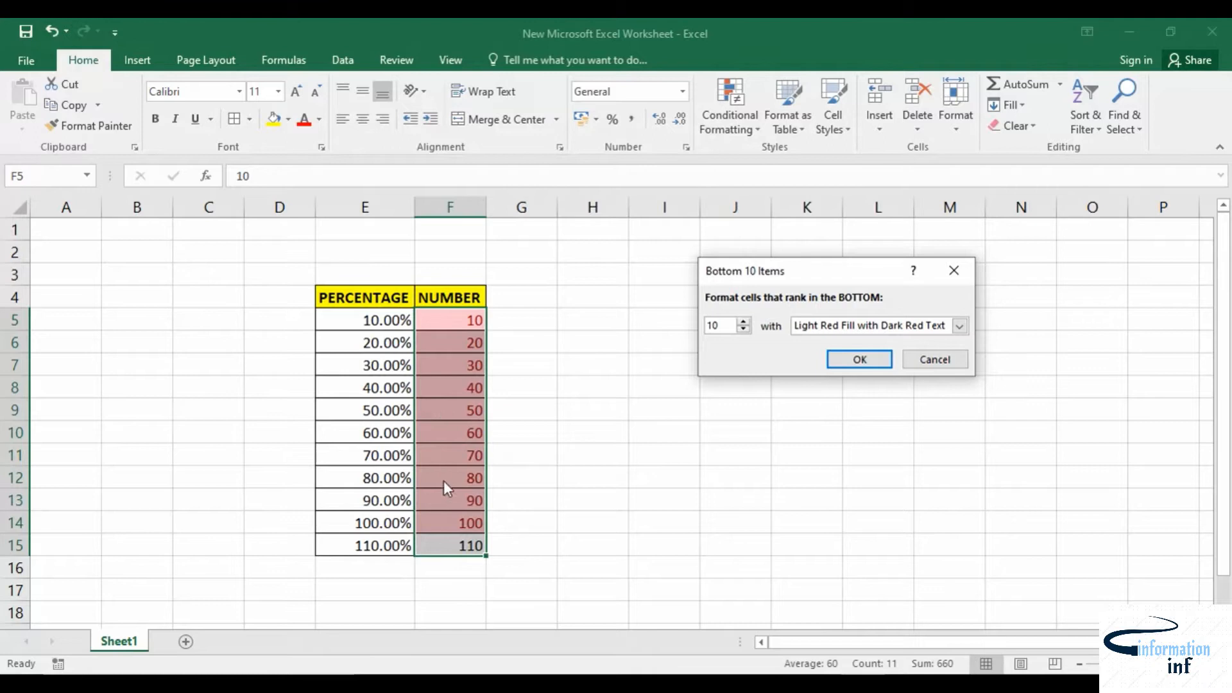
click(744, 329)
click(744, 329)
click(744, 329)
click(743, 329)
click(744, 330)
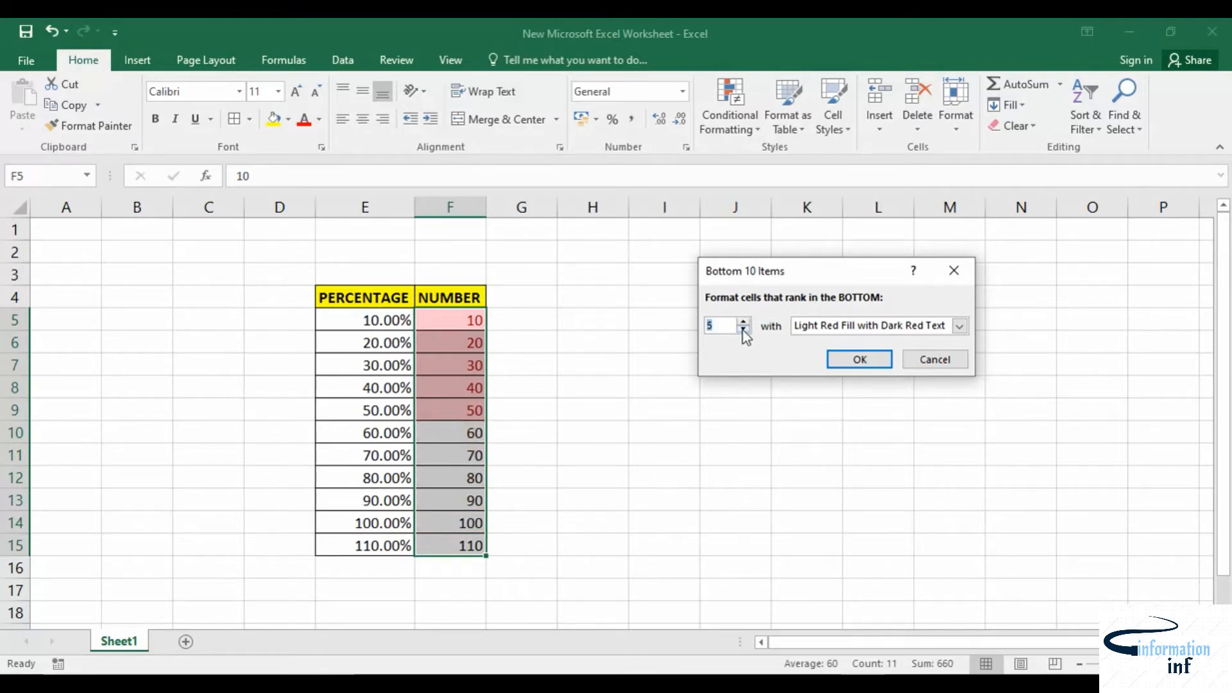
click(744, 329)
click(743, 329)
click(744, 330)
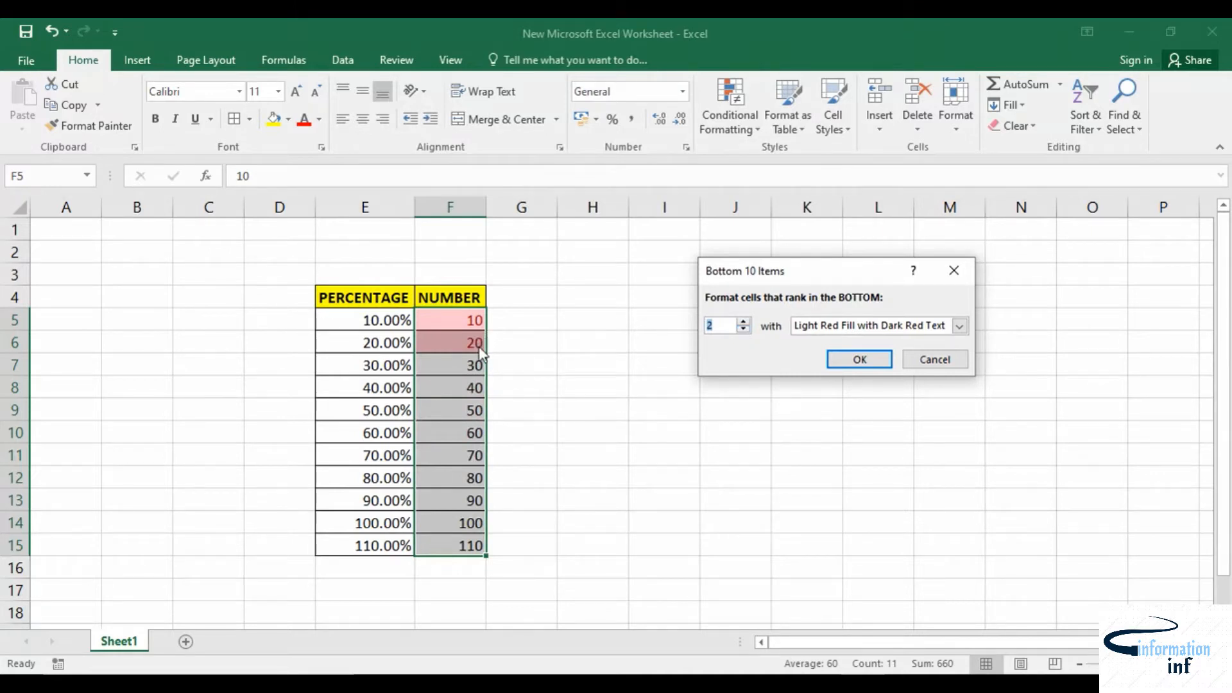
click(843, 362)
click(584, 334)
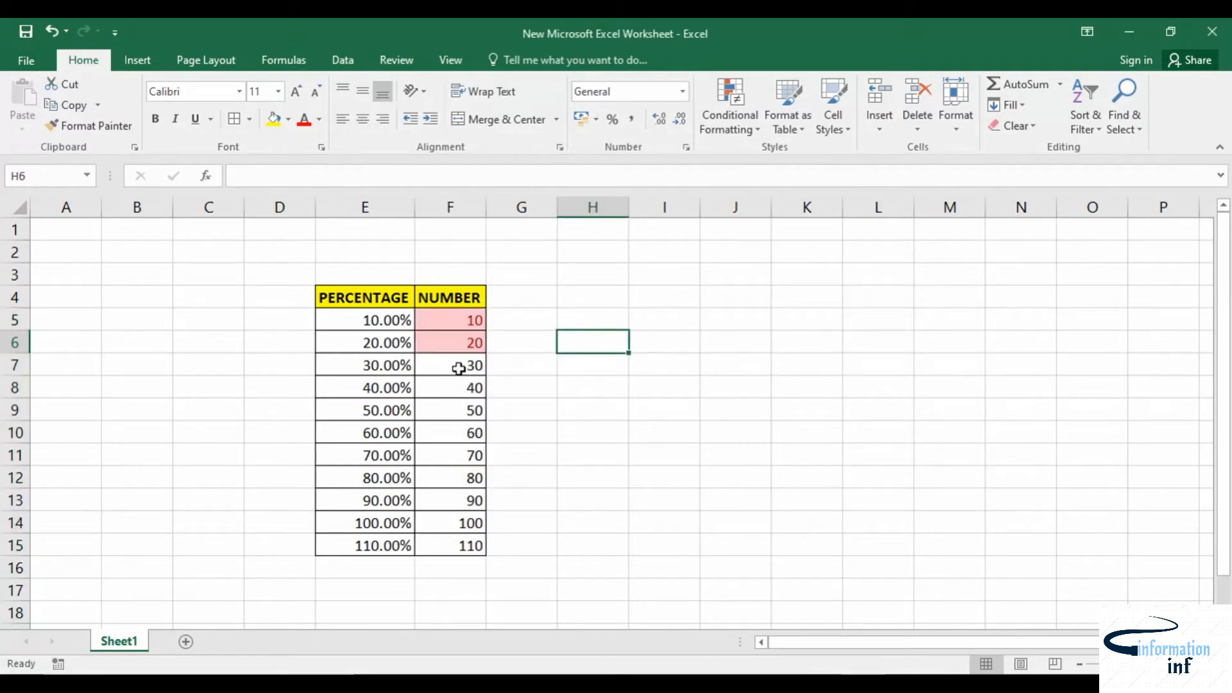
key(ctrl+z)
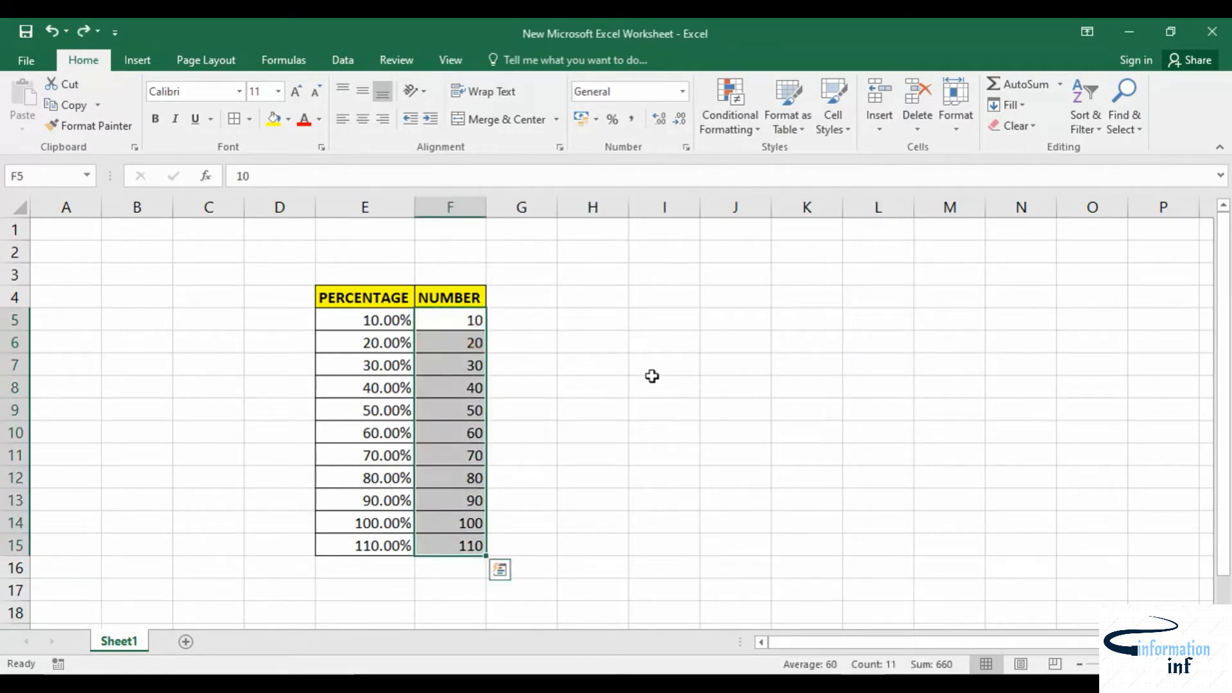
- Highlight the top 56% of the PERCENTAGE values in E5:E15 with Light Red Fill with Dark Red Text
drag(364, 319, 364, 545)
click(748, 117)
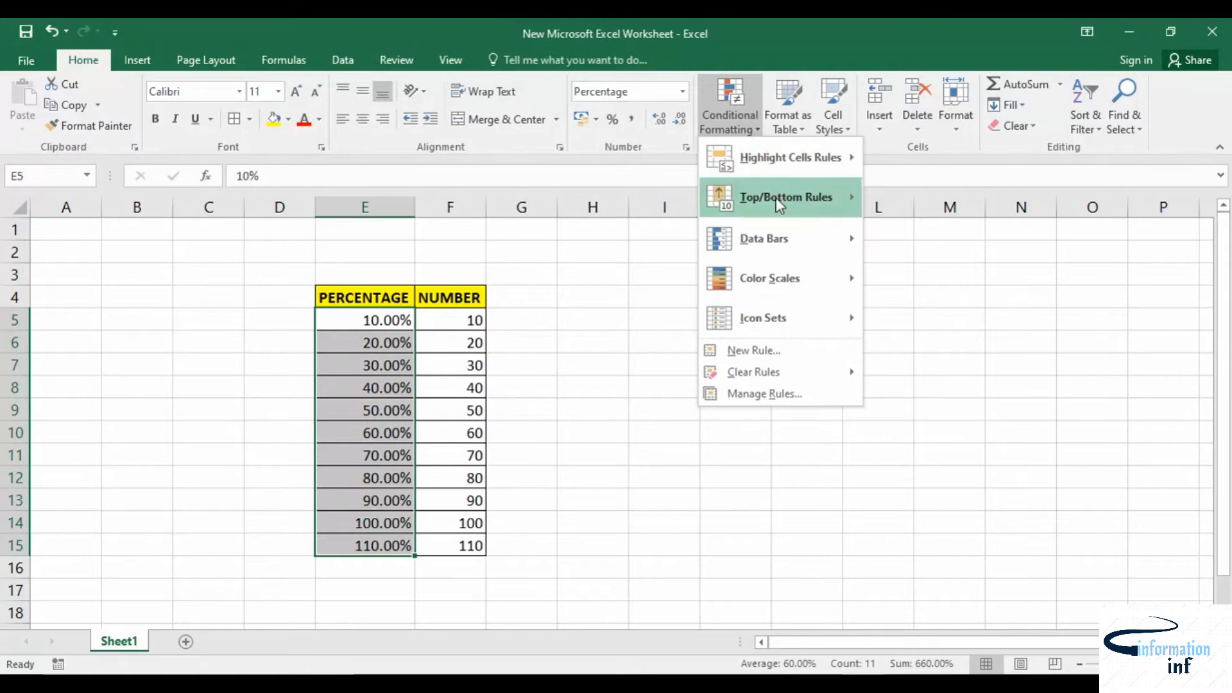
mouse_move(778, 201)
click(947, 247)
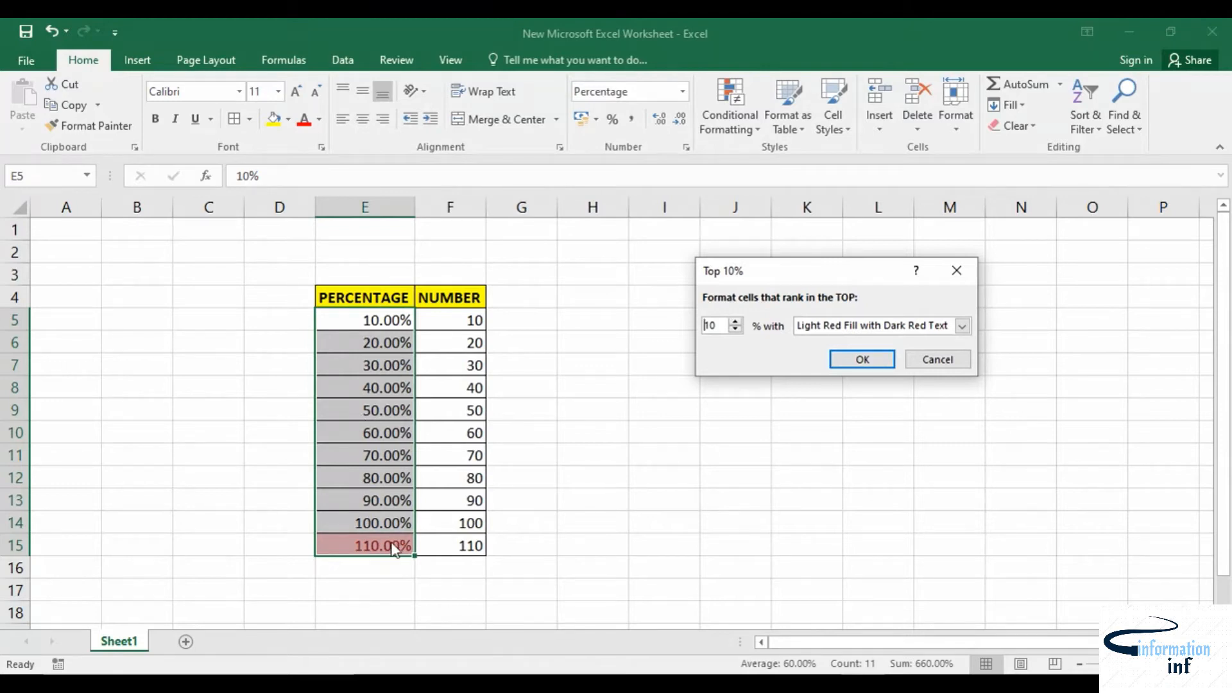
click(736, 323)
click(735, 323)
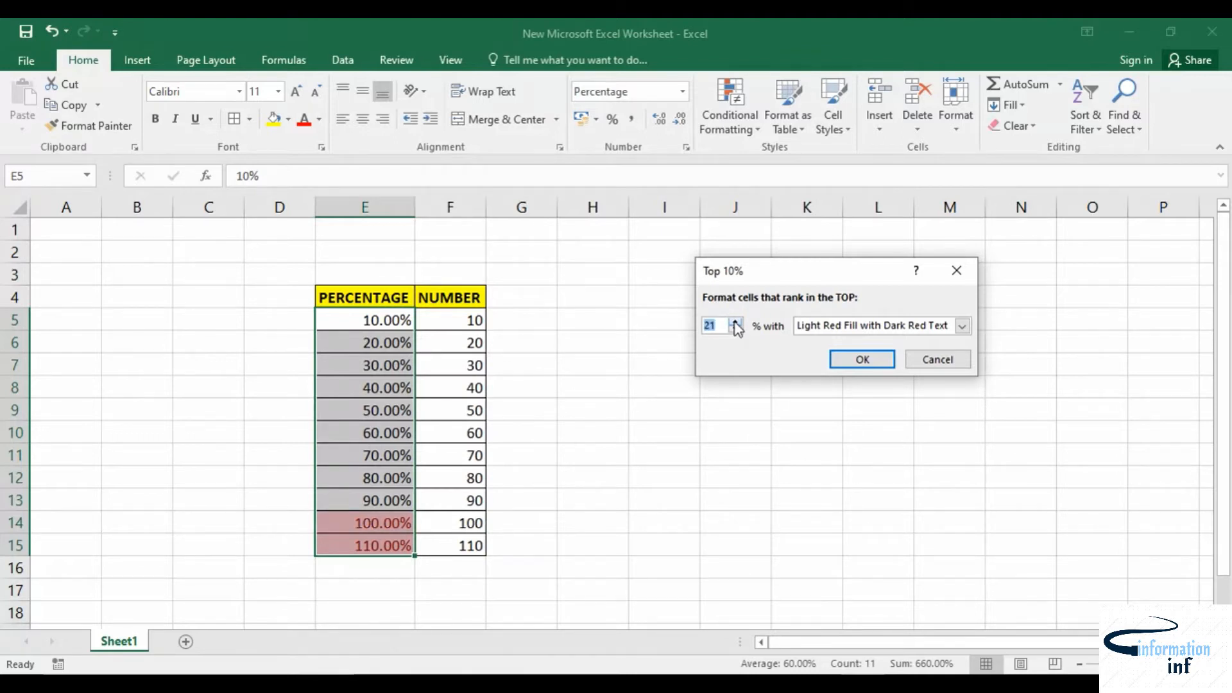
drag(735, 323, 735, 323)
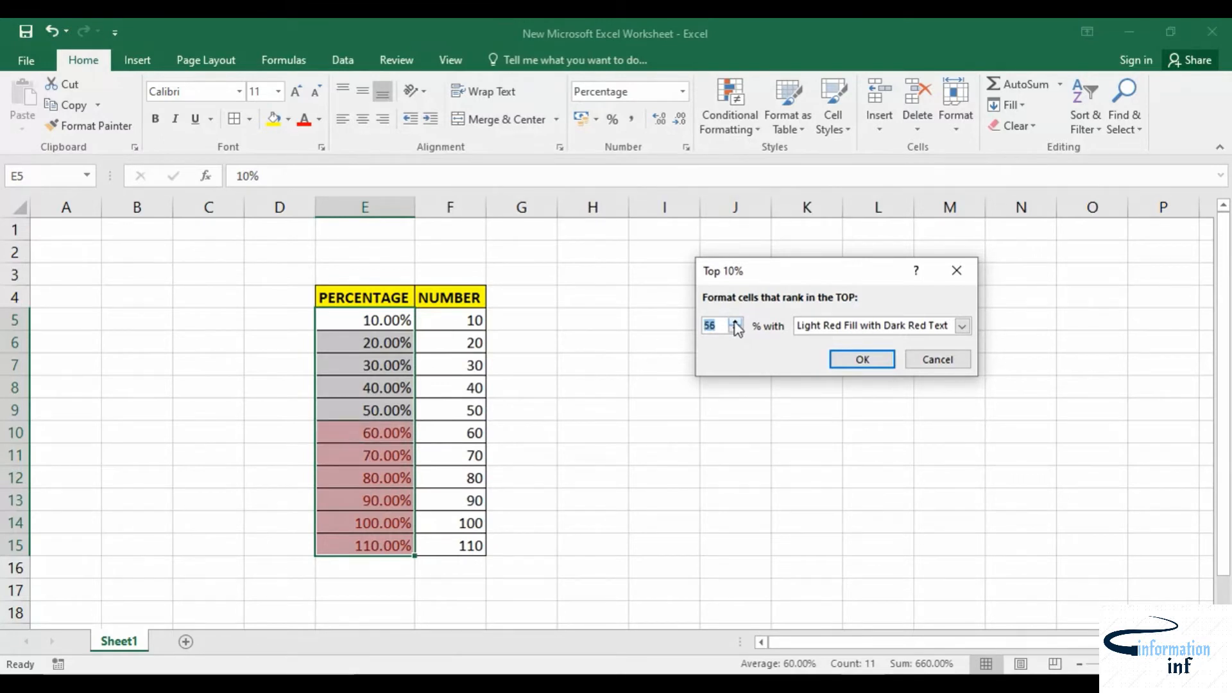
click(885, 359)
click(723, 412)
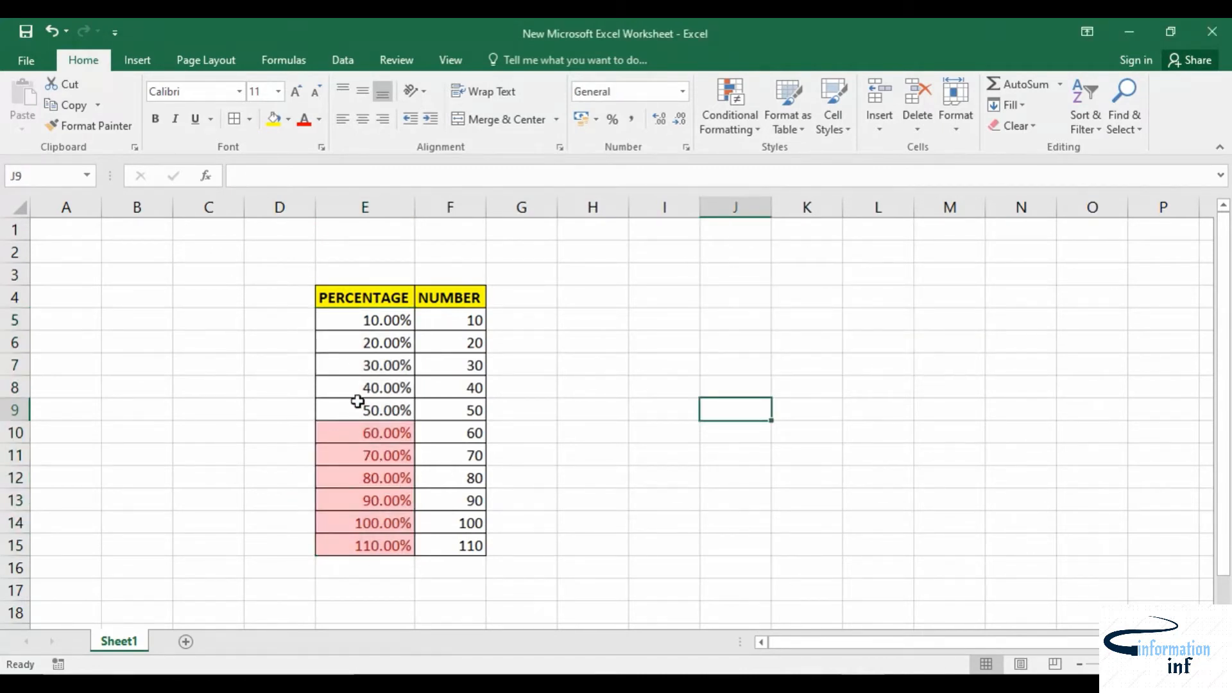
- Change the percentage in cell E8 to 75% to test the top-percent highlighting
click(374, 388)
double_click(389, 388)
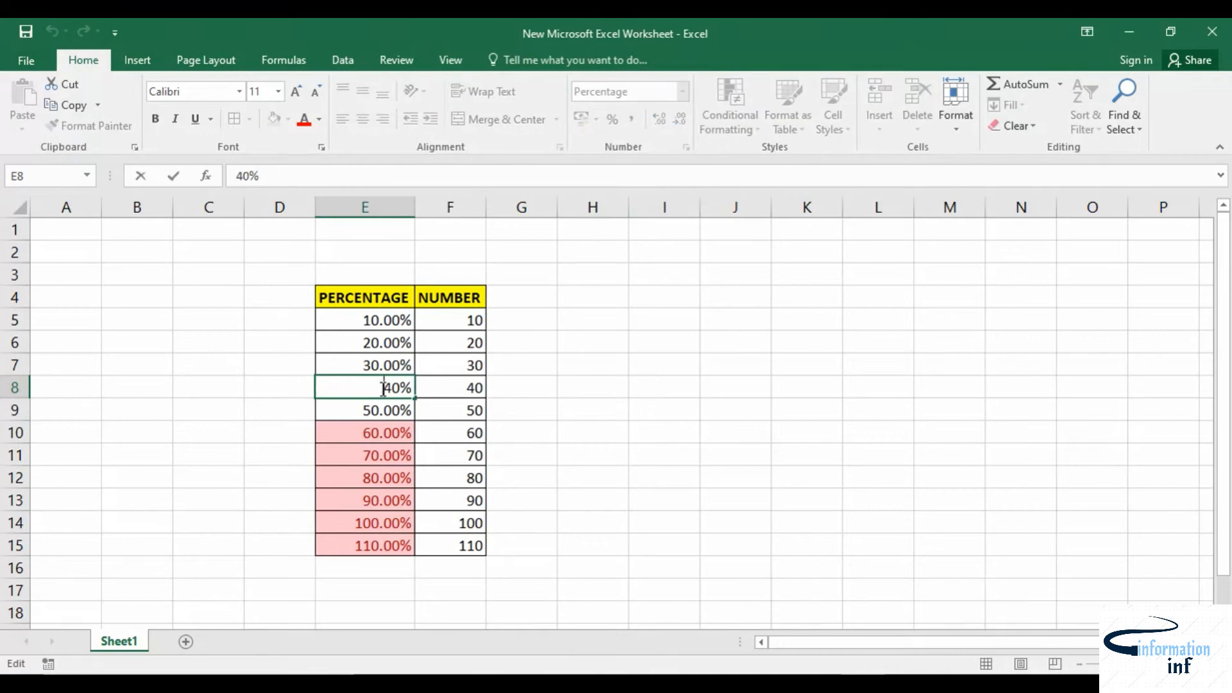
key(BackSpace)
key(BackSpace)
text(75)
key(Return)
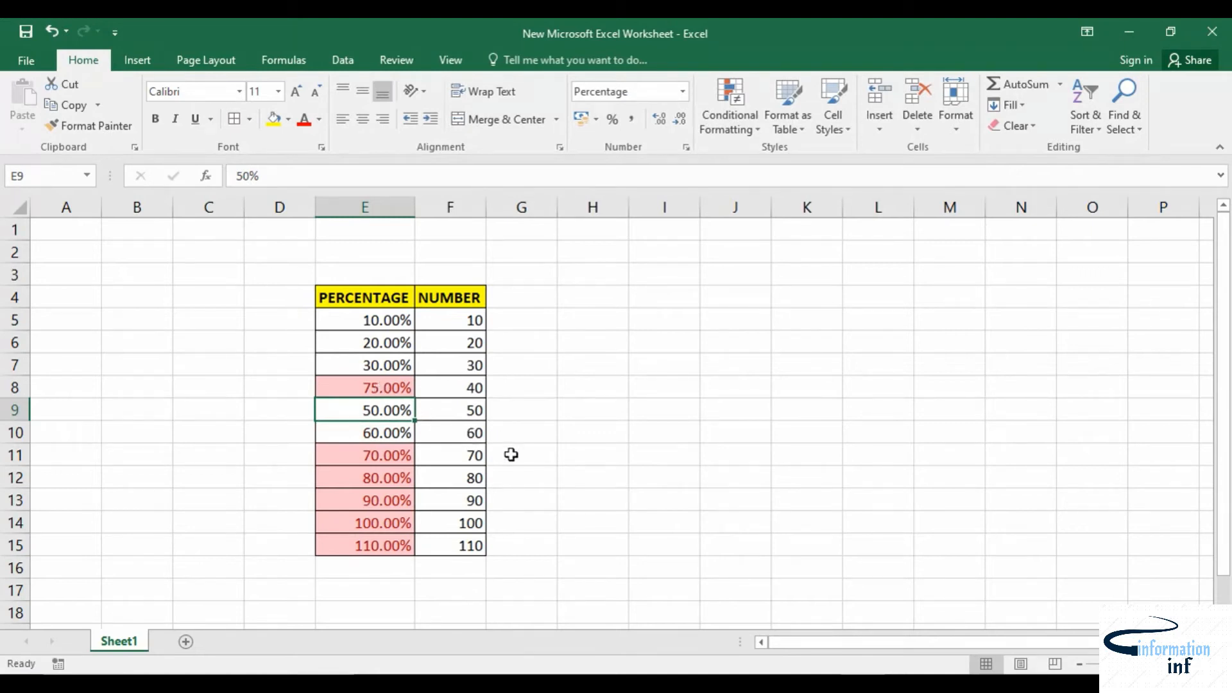
- Set the percentage in cell E8 back to 40%
click(382, 390)
double_click(382, 390)
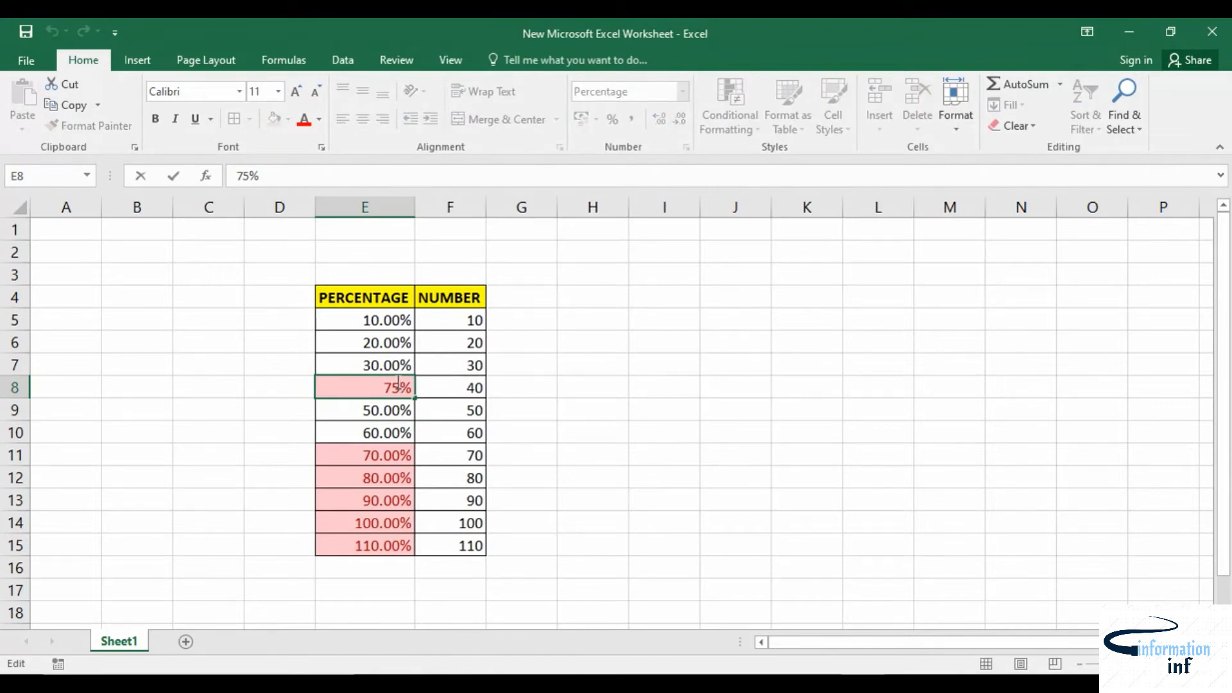
key(BackSpace)
key(BackSpace)
text(40)
key(Return)
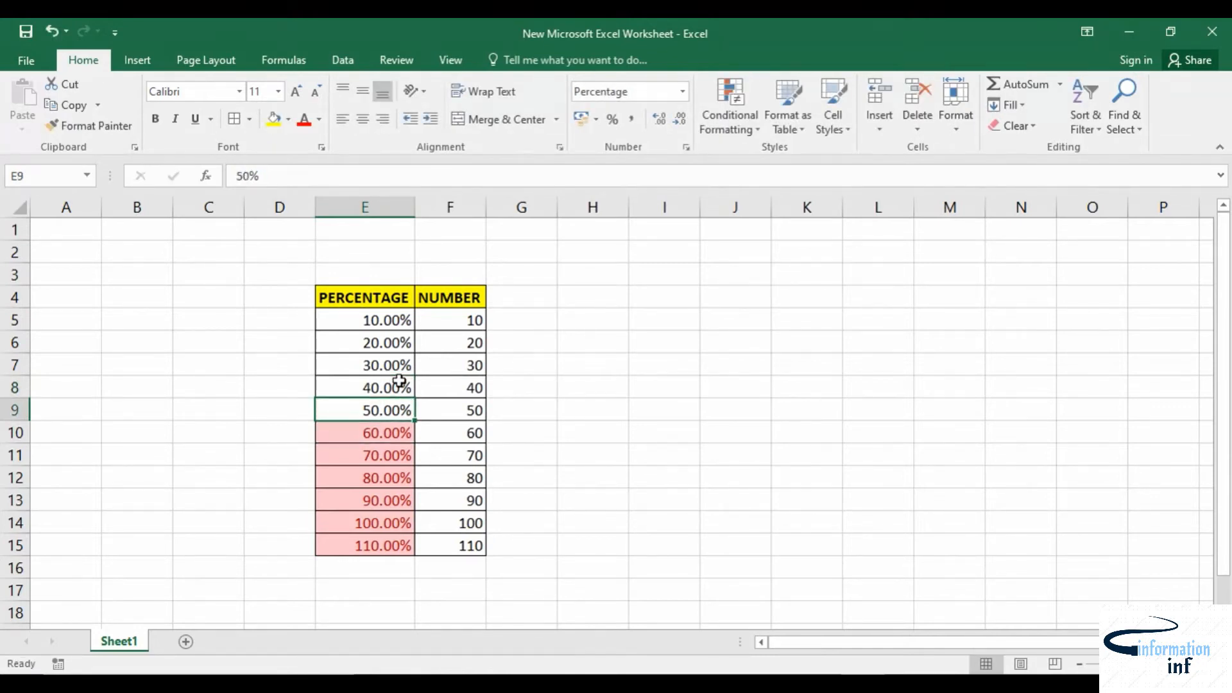
- Clear the conditional formatting rules from the PERCENTAGE values in E5:E15
drag(353, 324, 379, 545)
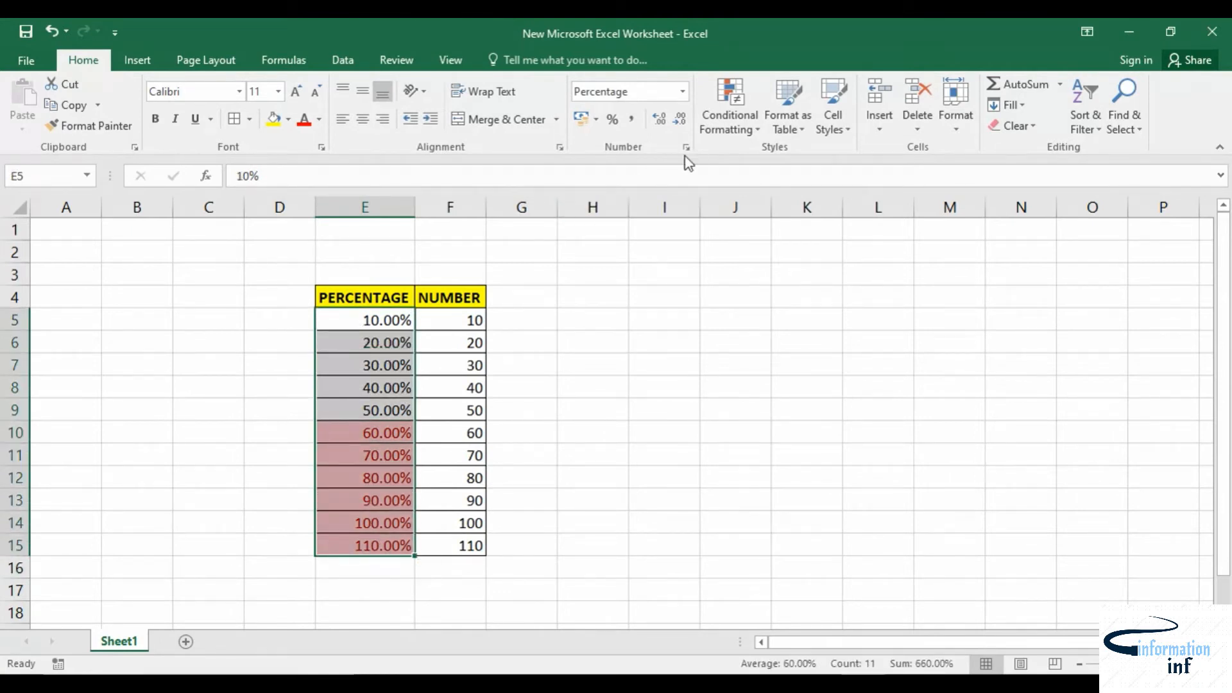
click(748, 103)
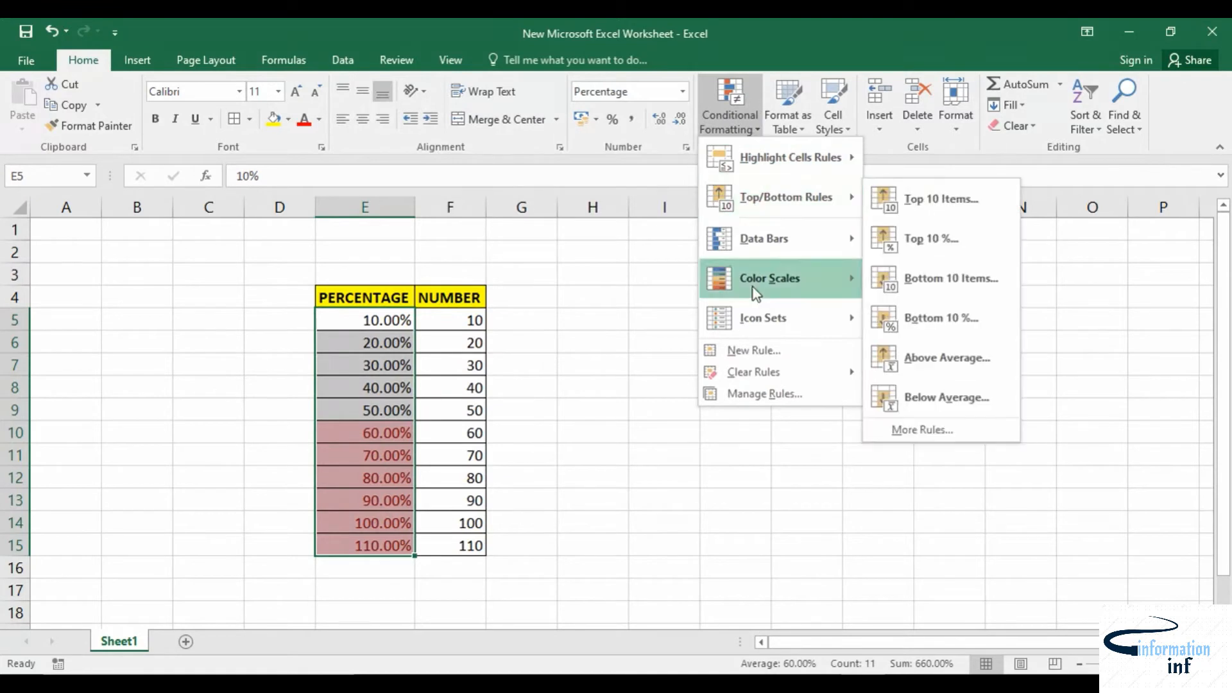
mouse_move(770, 369)
click(908, 377)
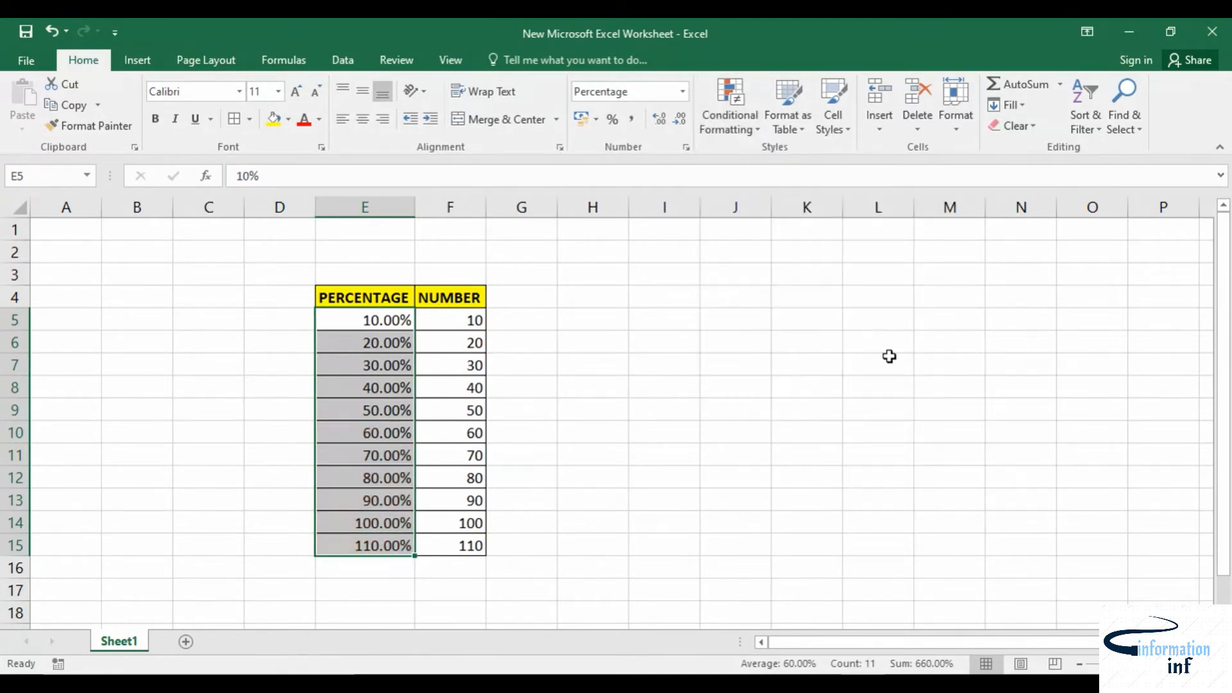
- Highlight the bottom 56% of the PERCENTAGE values in E5:E15 with Light Red Fill with Dark Red Text
click(752, 131)
mouse_move(772, 213)
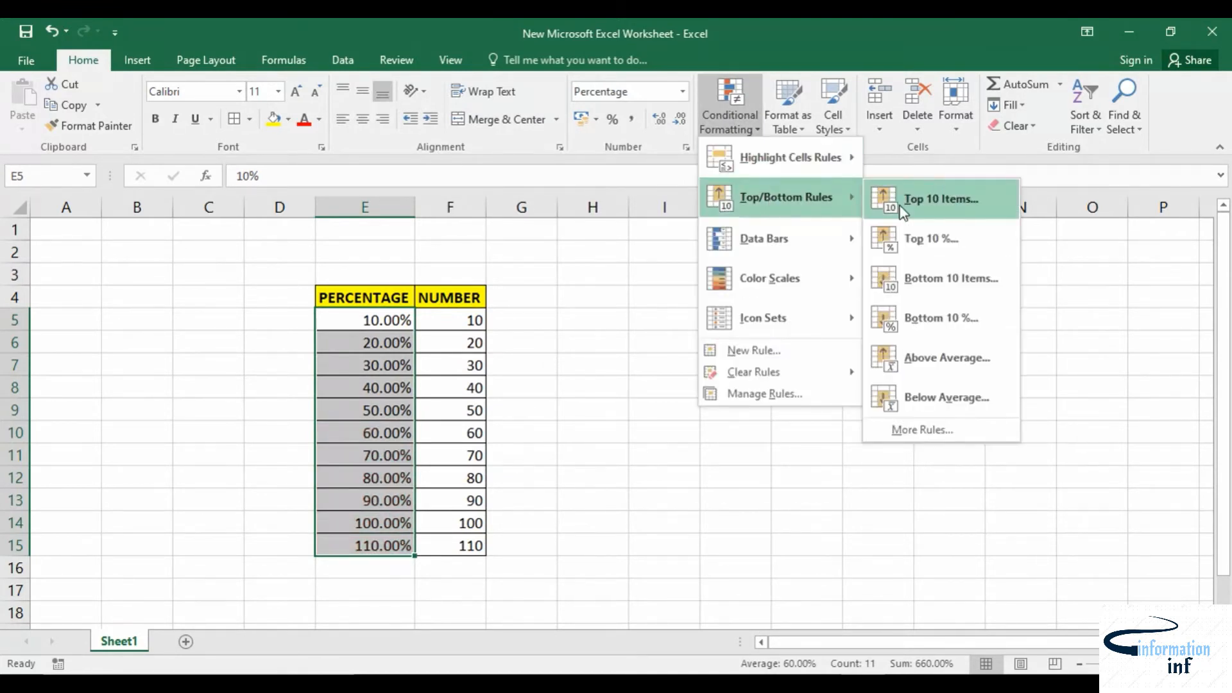
click(933, 332)
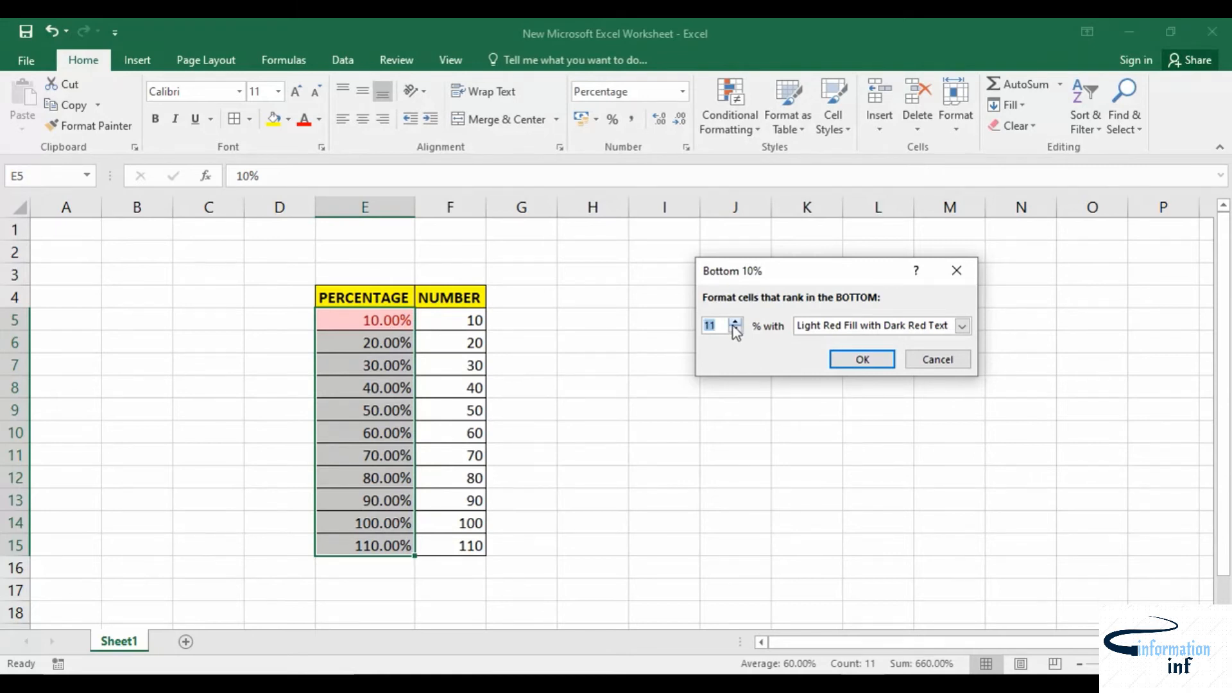
drag(734, 325, 734, 324)
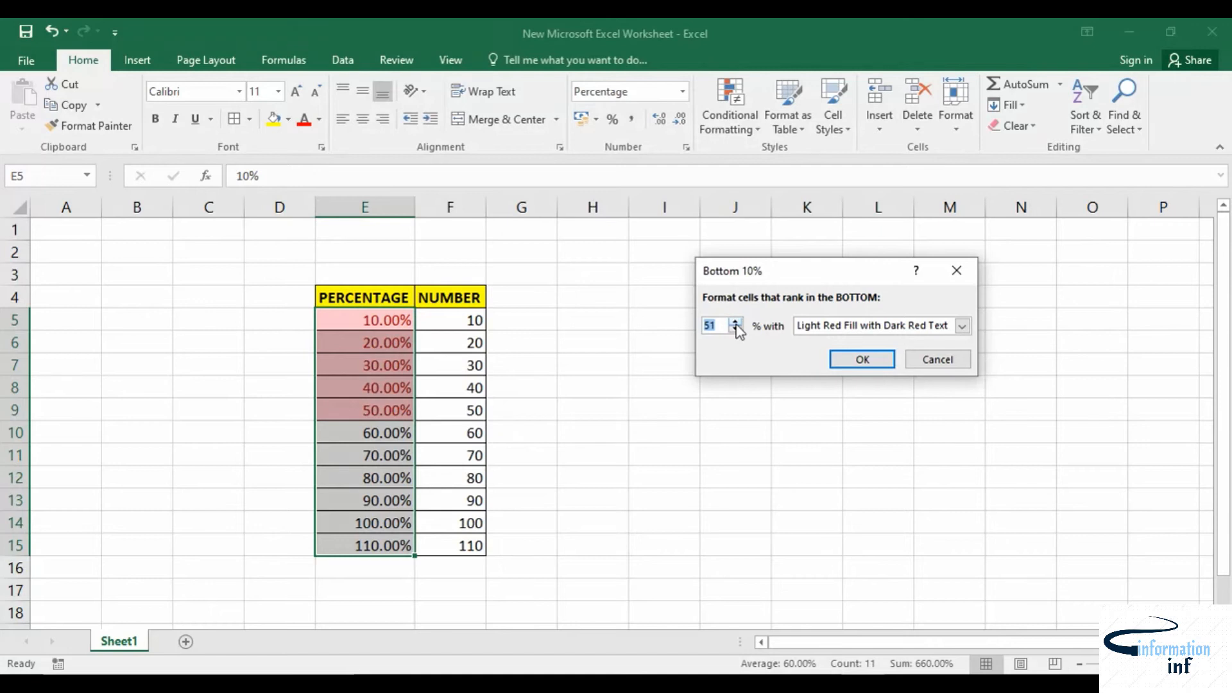
drag(735, 326, 735, 325)
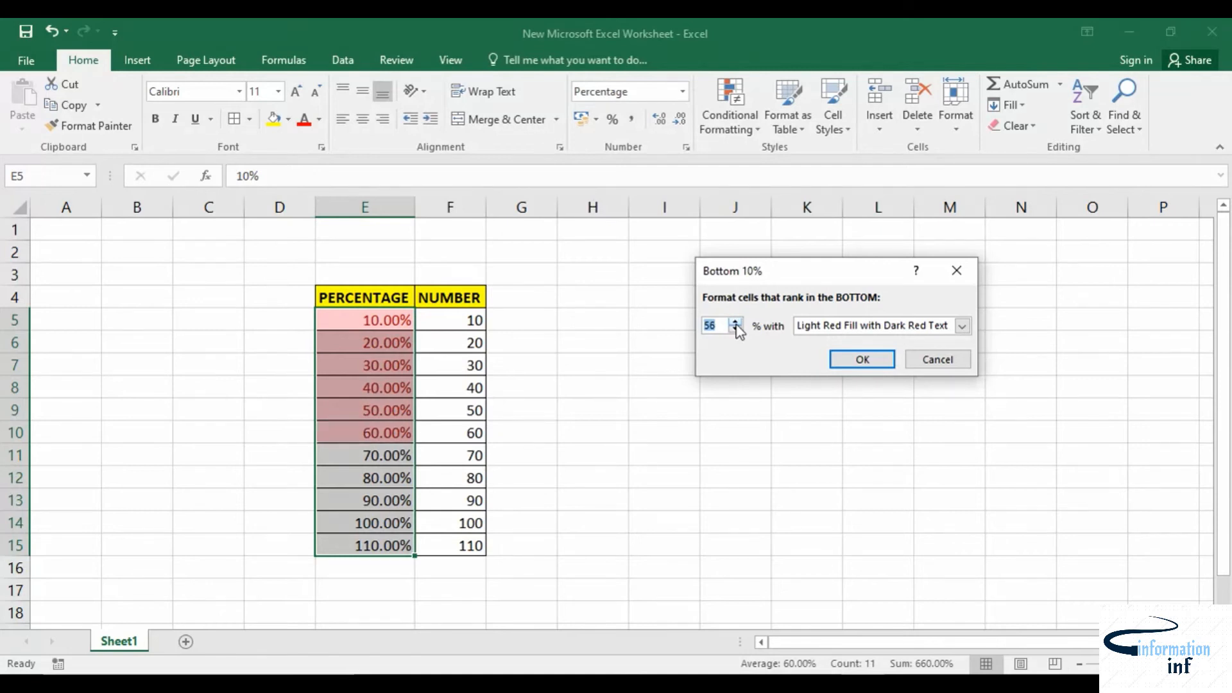
click(854, 360)
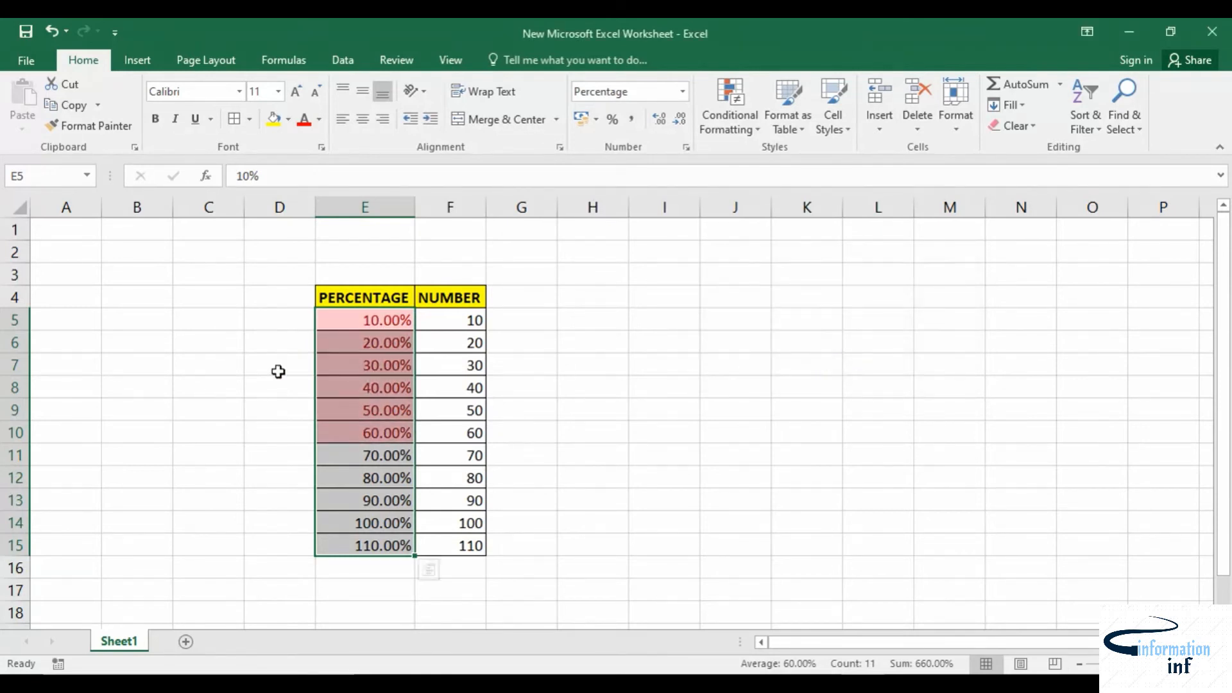
click(548, 408)
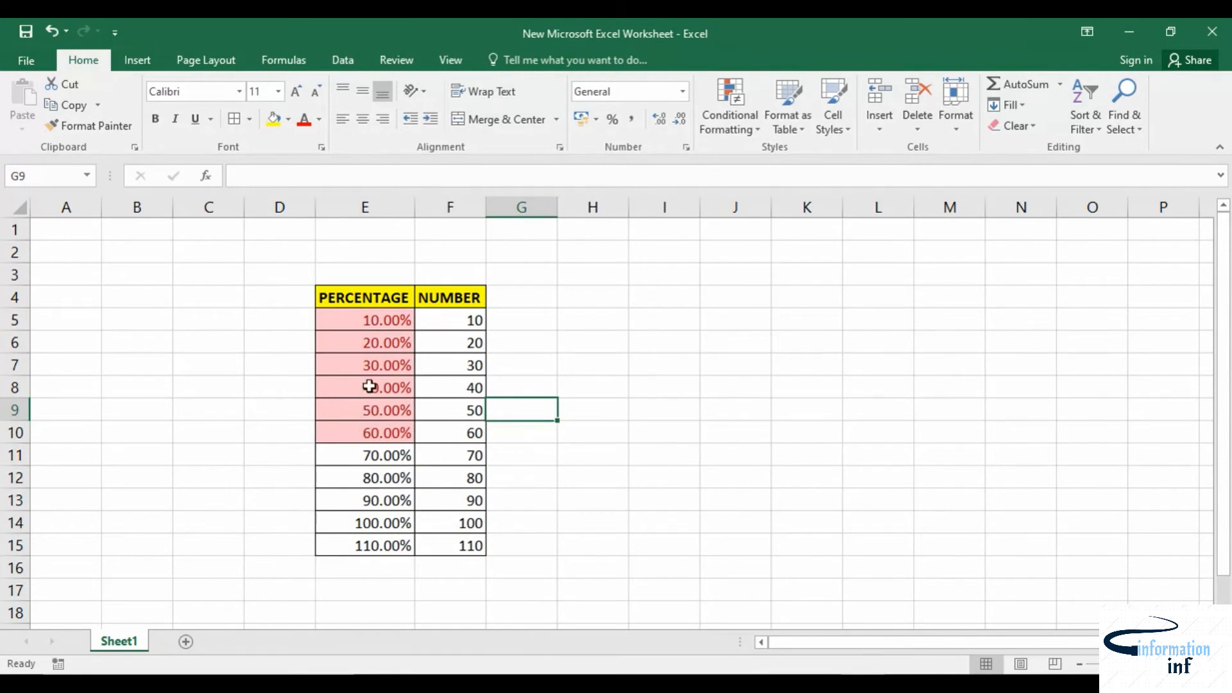
- Change the percentage in cell E8 to 100% to test the bottom-percent highlighting
double_click(398, 387)
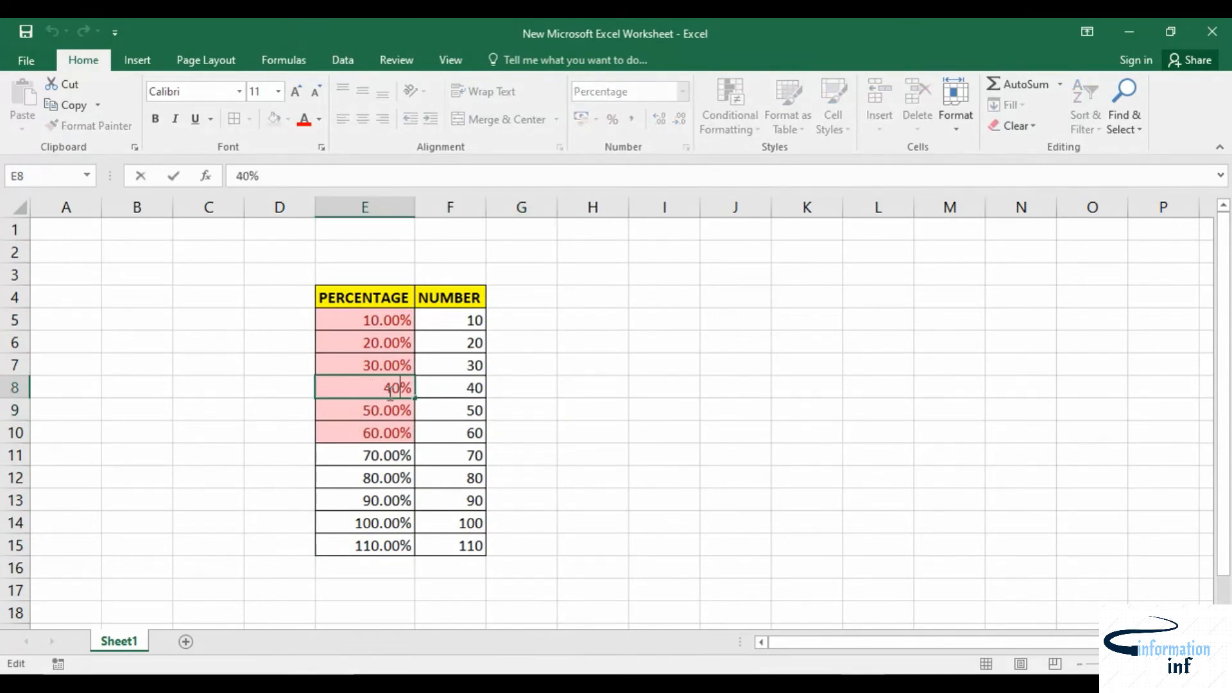
key(BackSpace)
key(BackSpace)
text(100)
key(Return)
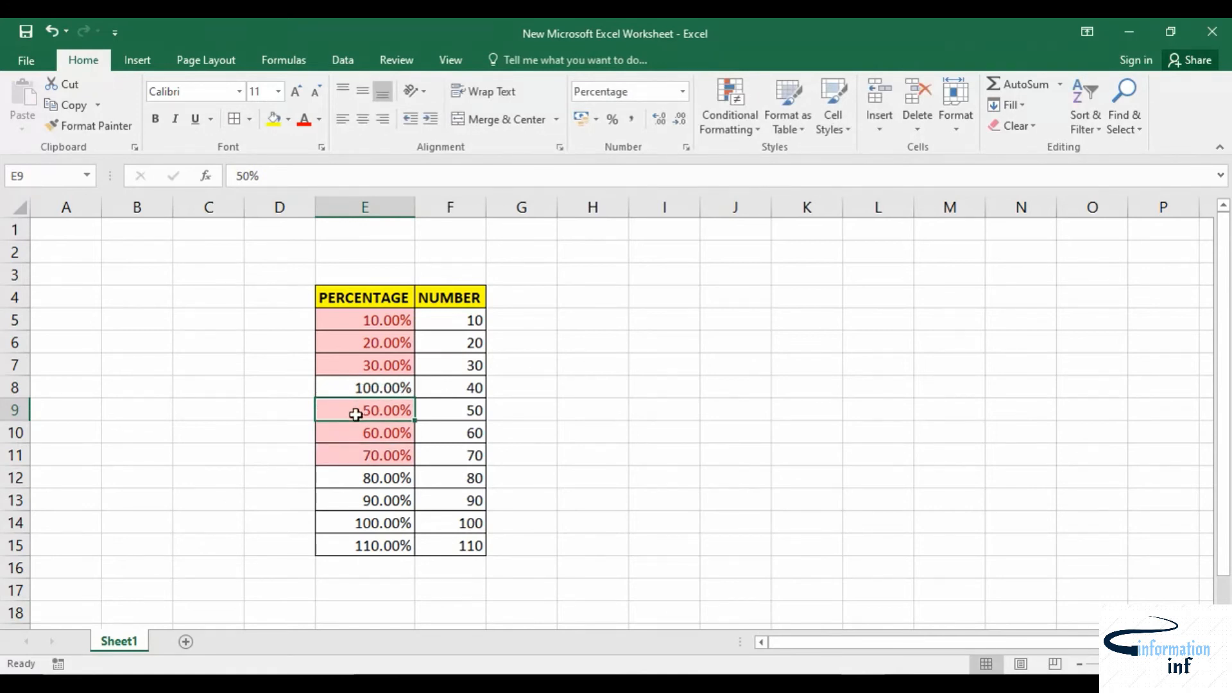
- Change the percentage in cell E8 to 35% to test the bottom-percent highlighting
double_click(374, 390)
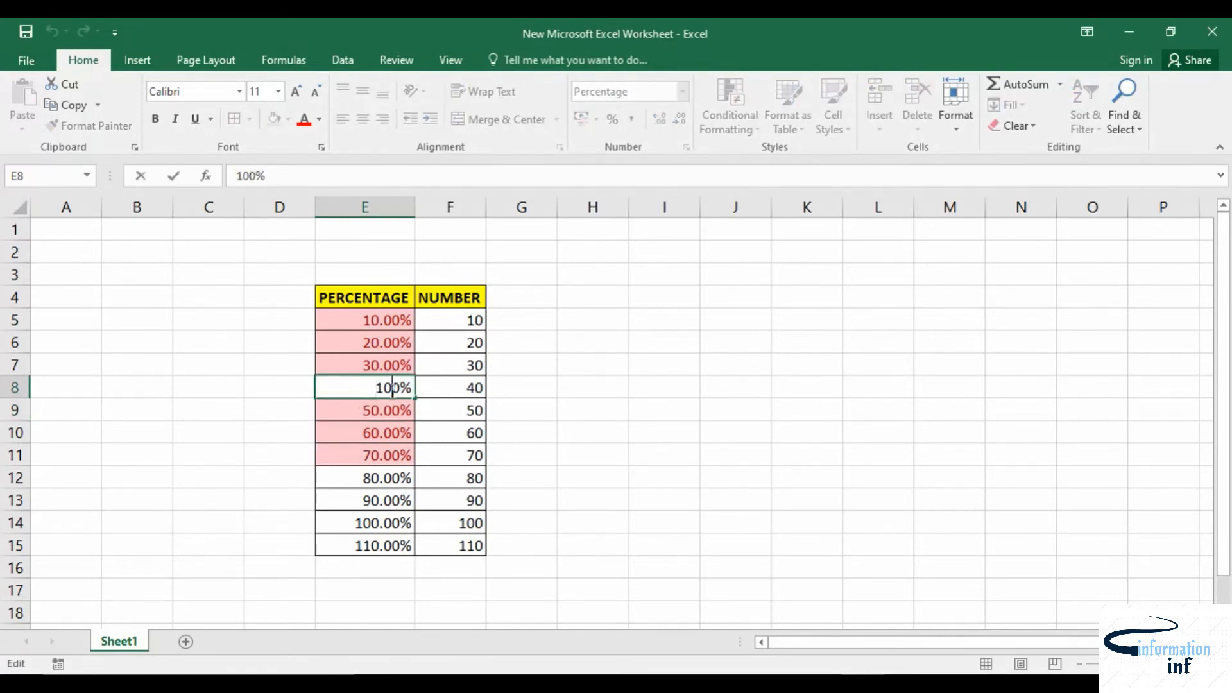
key(BackSpace)
key(BackSpace)
key(BackSpace)
text(35)
key(Return)
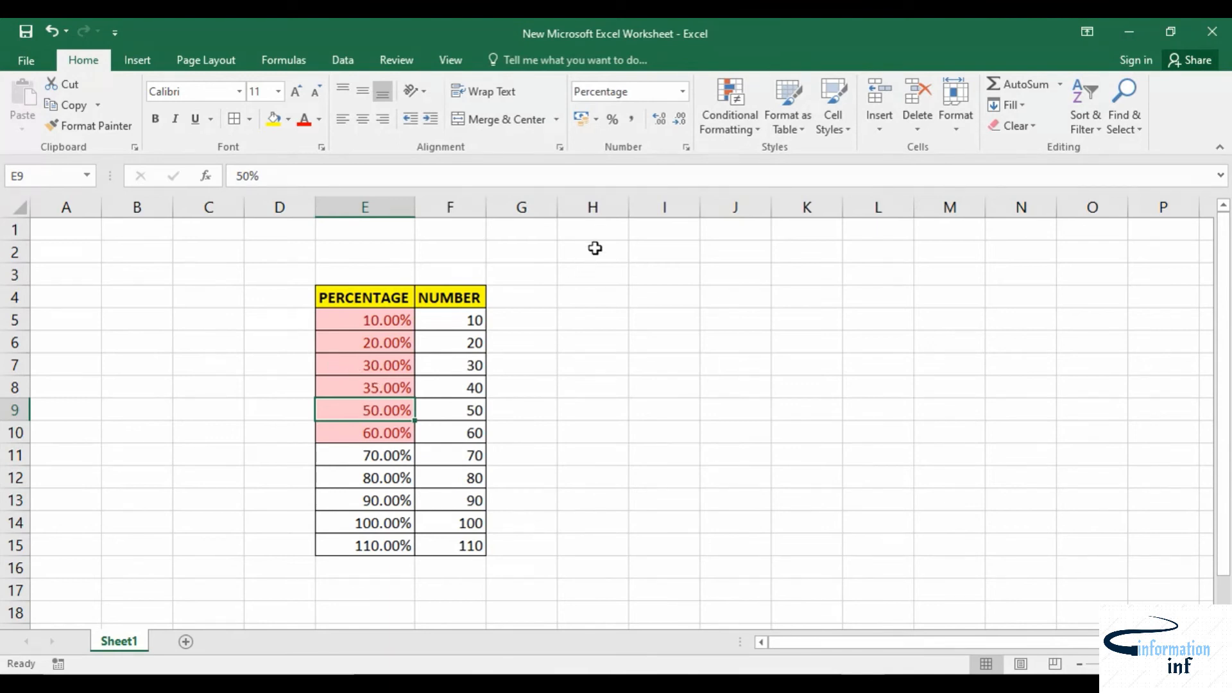
click(729, 109)
mouse_move(749, 195)
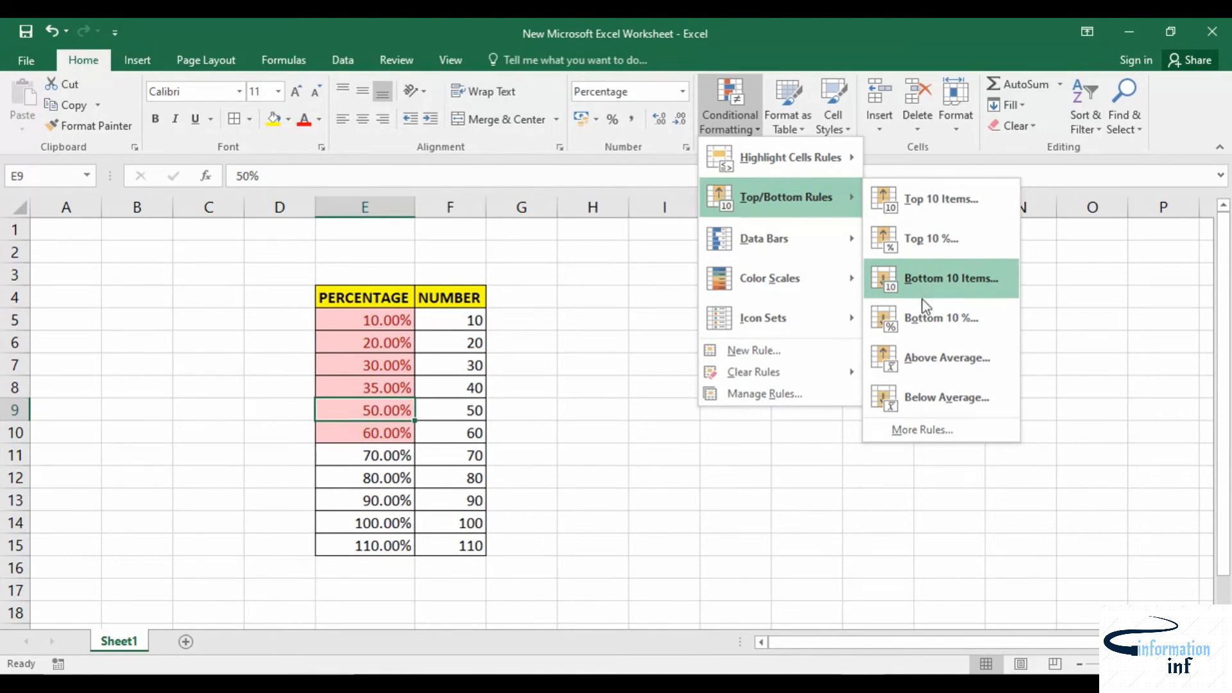
click(619, 383)
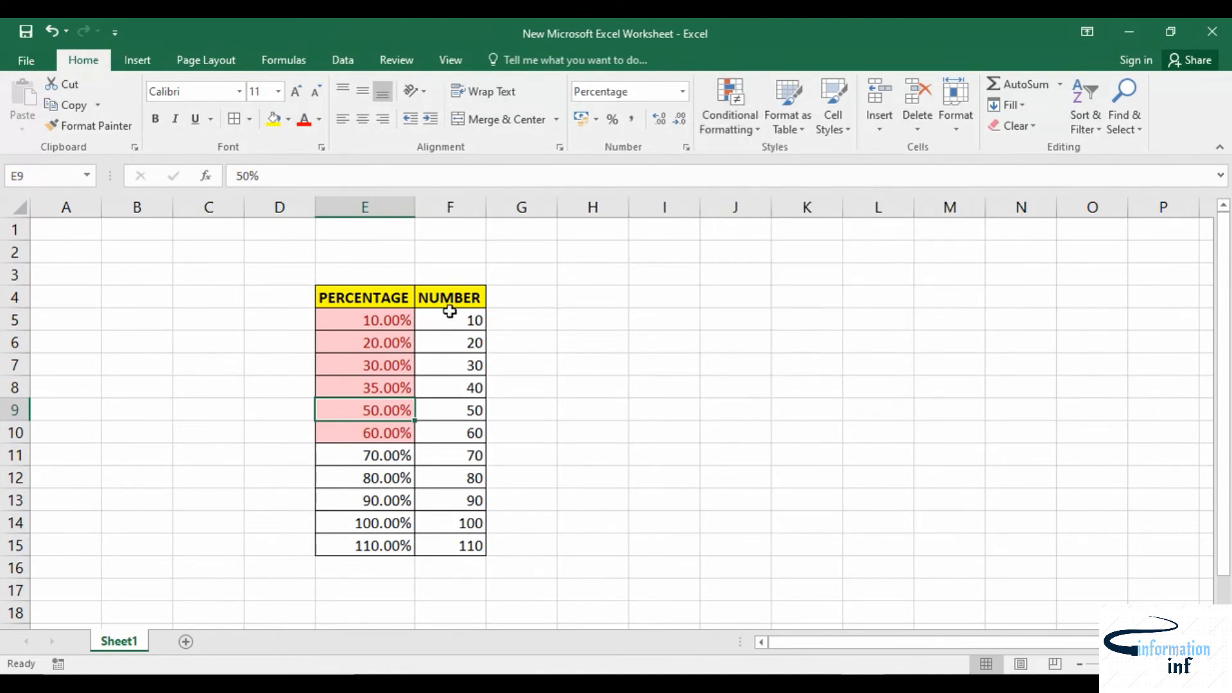
click(729, 109)
click(592, 341)
- Undo the edits to cell E8 and the bottom-percent highlighting of the PERCENTAGE values
key(ctrl+z)
key(ctrl+z)
key(ctrl+z)
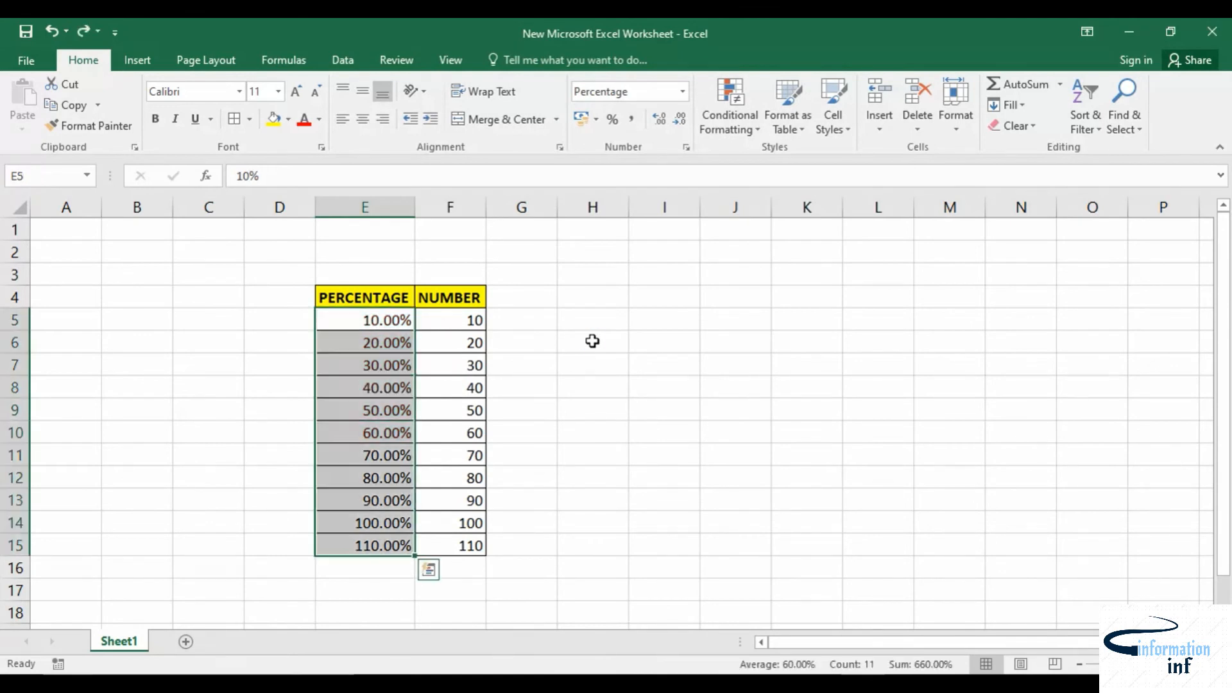
click(591, 341)
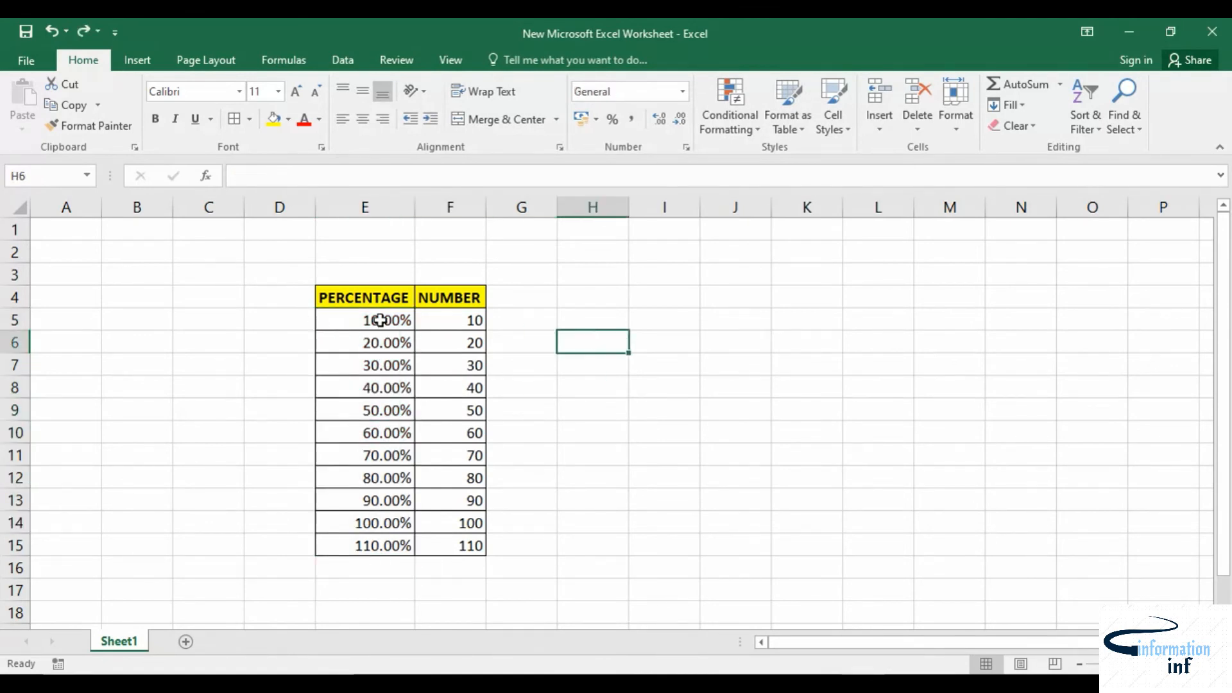
- Calculate the average of the NUMBER values F5:F15 in cell F17 with the AVERAGE function
drag(474, 321, 473, 545)
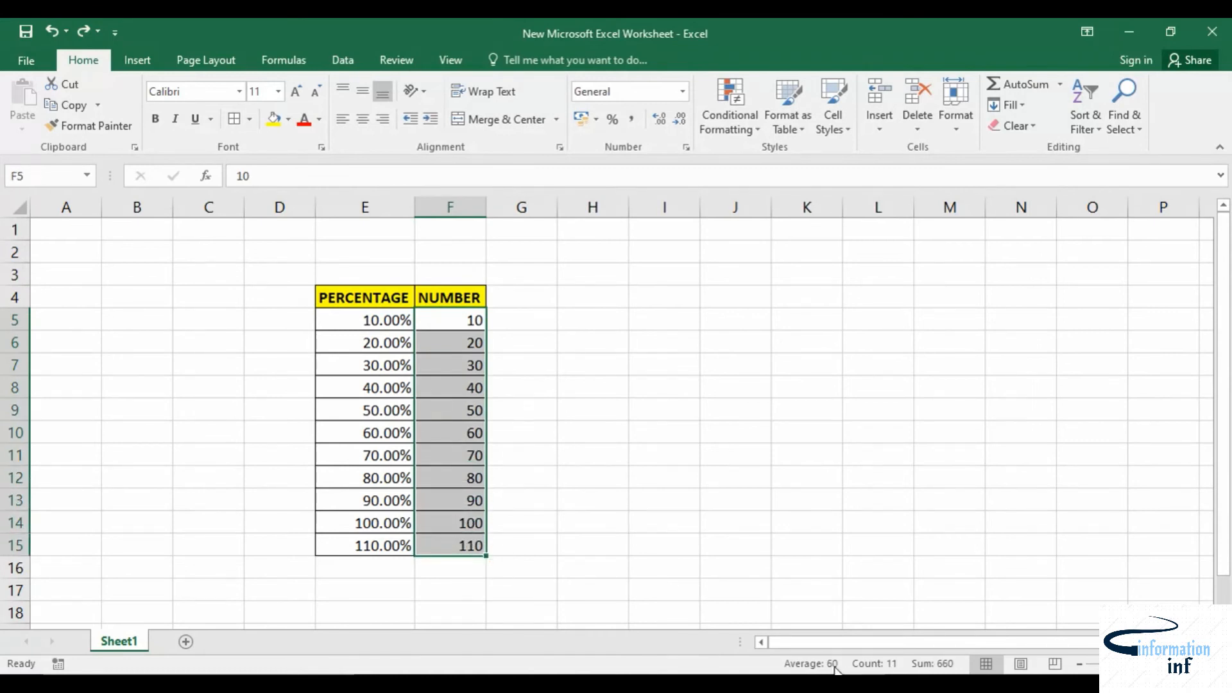
scroll(514, 539, down, 1)
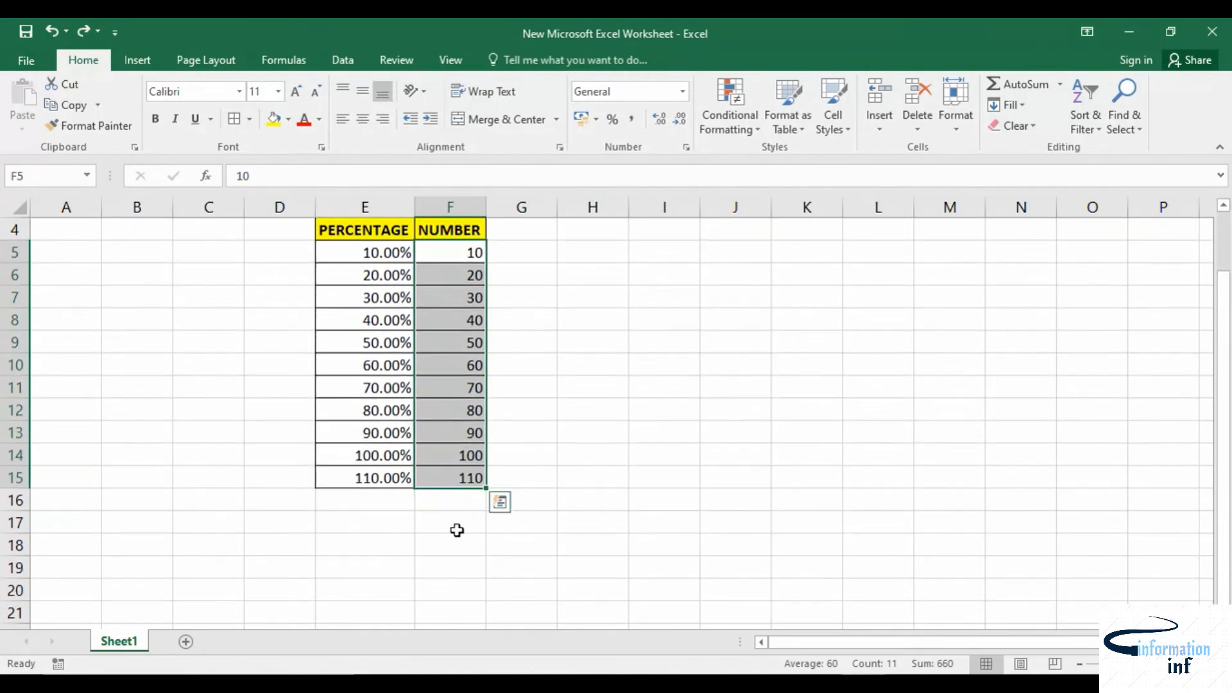
click(457, 530)
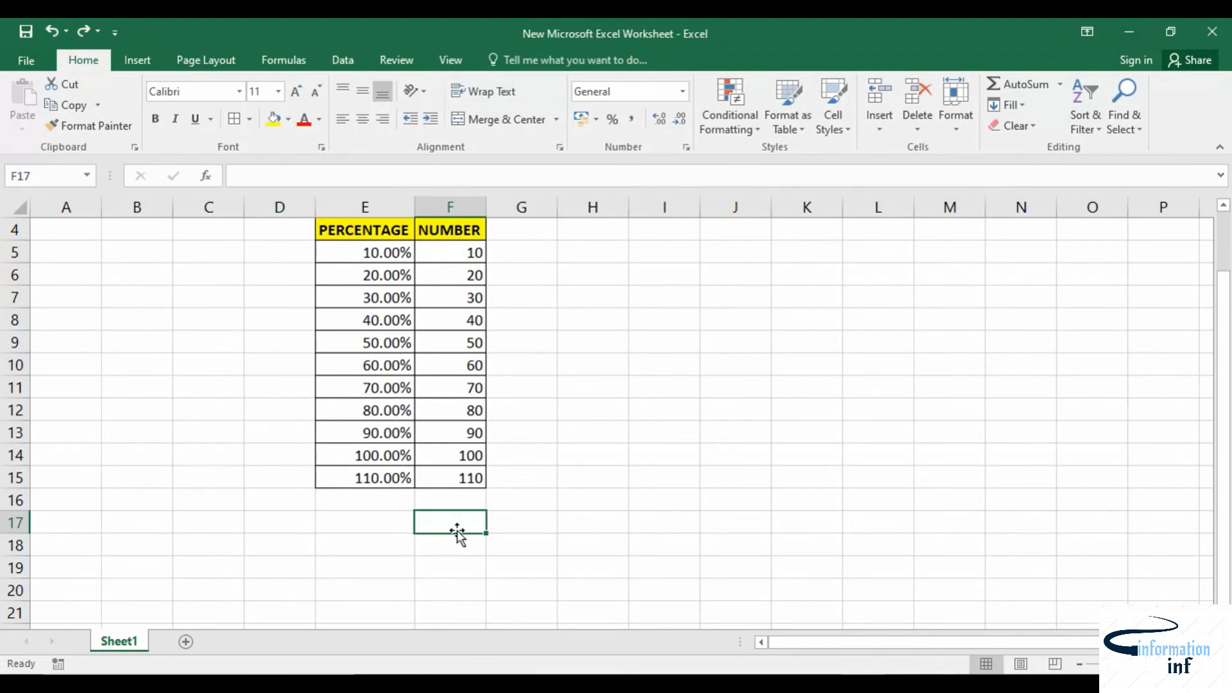
text(=)
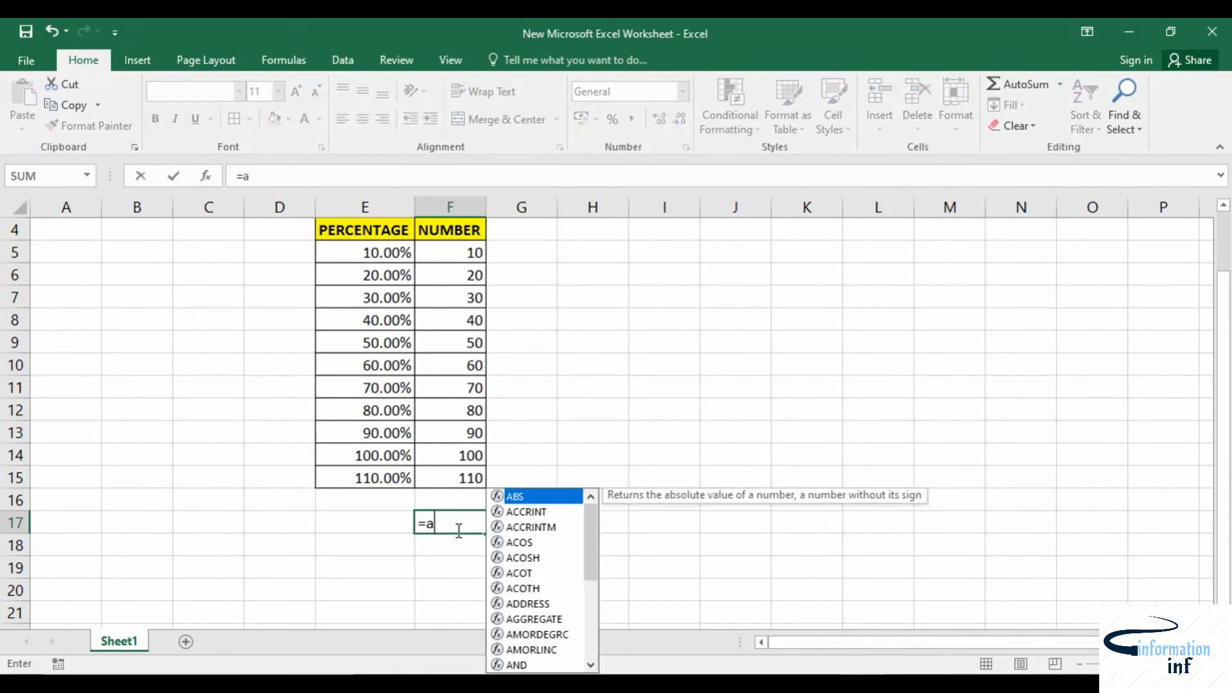
text(ave)
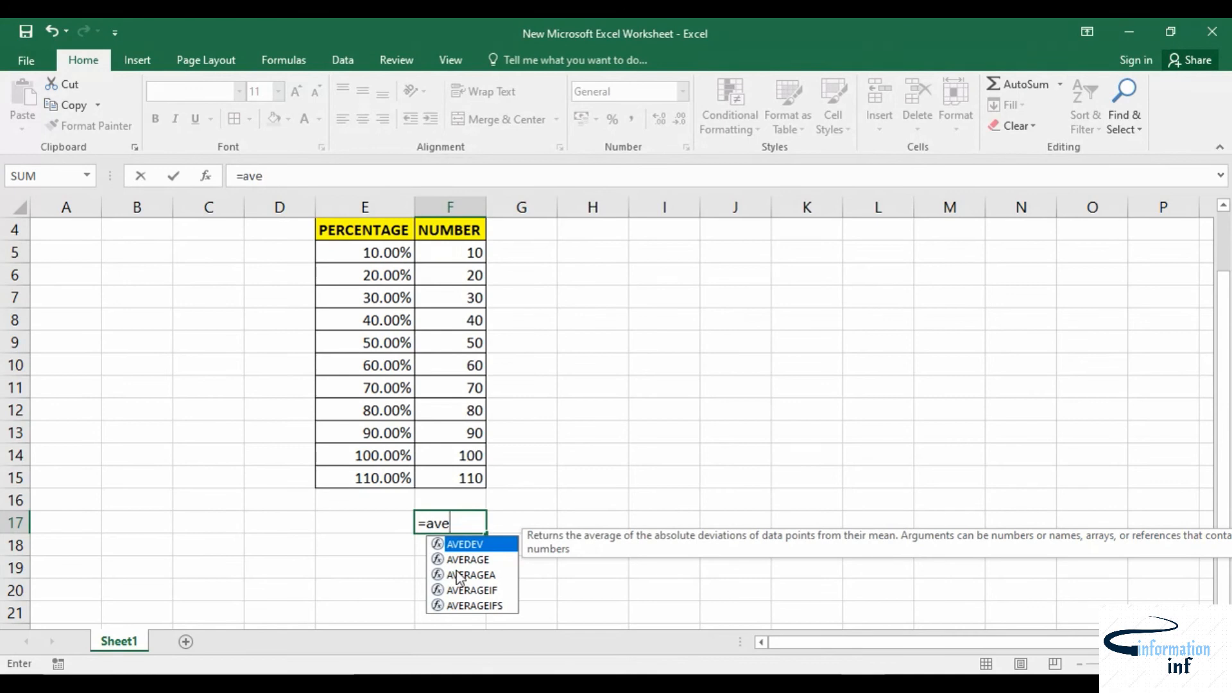
double_click(468, 559)
drag(469, 478, 466, 252)
text())
key(Return)
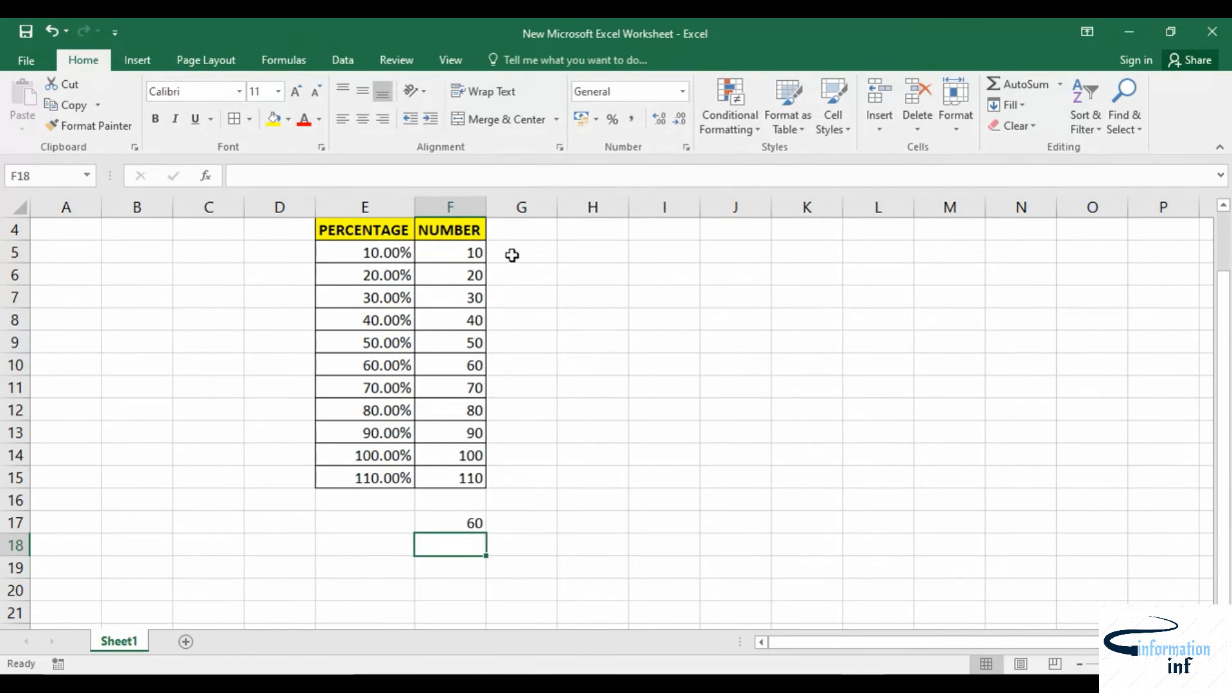
- Highlight the above-average NUMBER values in F5:F15 with Light Red Fill with Dark Red Text, and undo that rule
click(456, 256)
drag(456, 256, 450, 478)
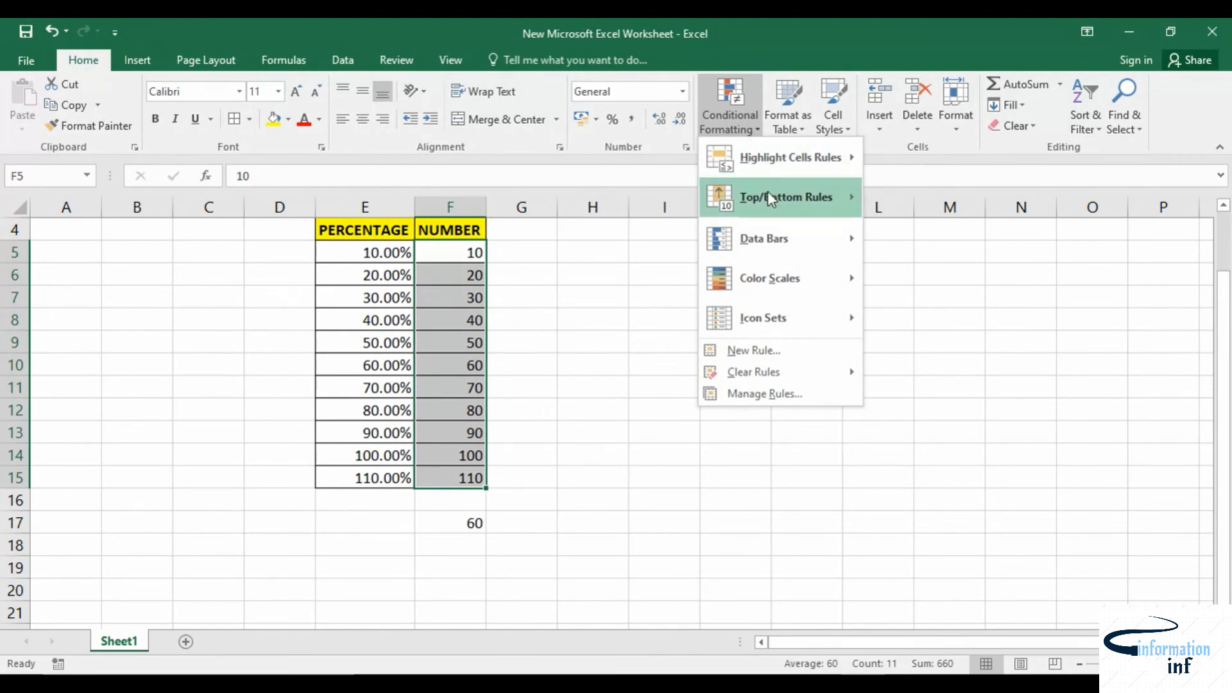
mouse_move(774, 197)
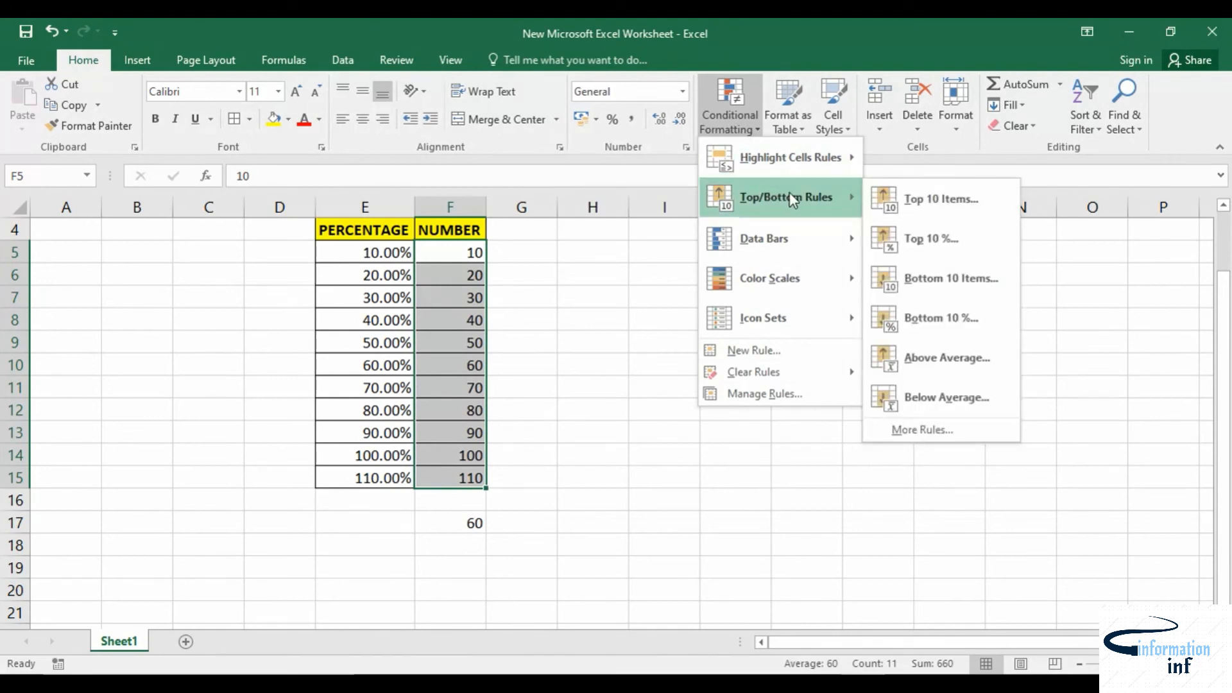
click(947, 364)
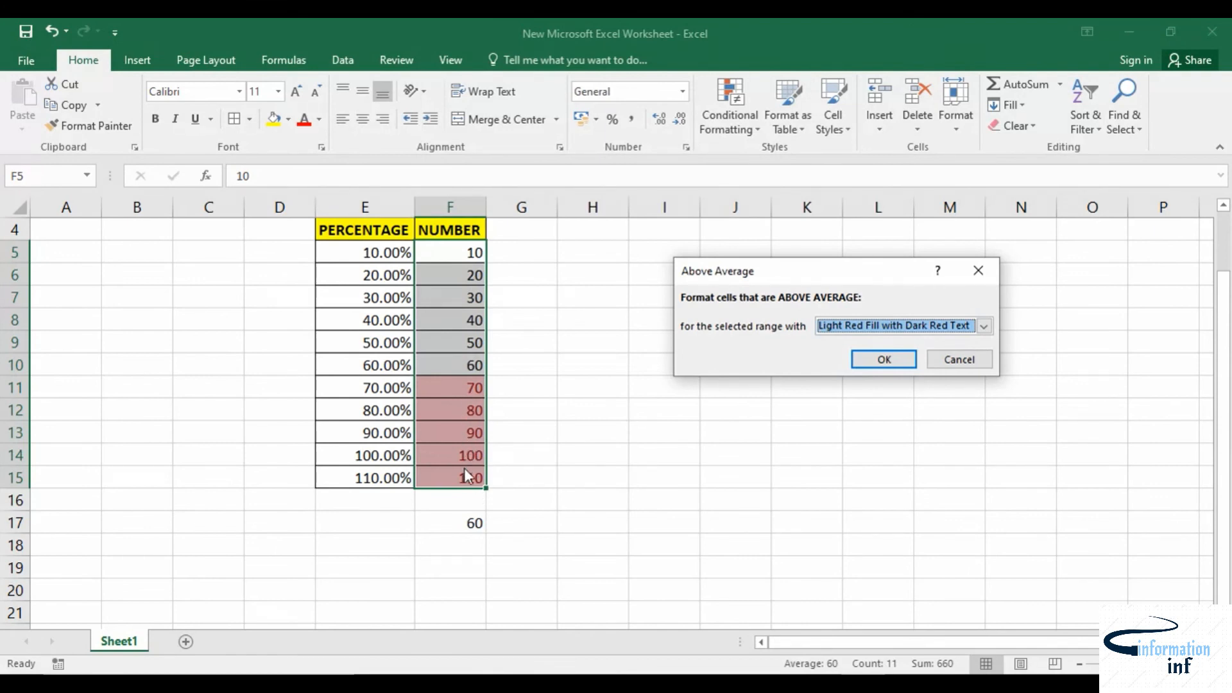
click(883, 359)
click(508, 363)
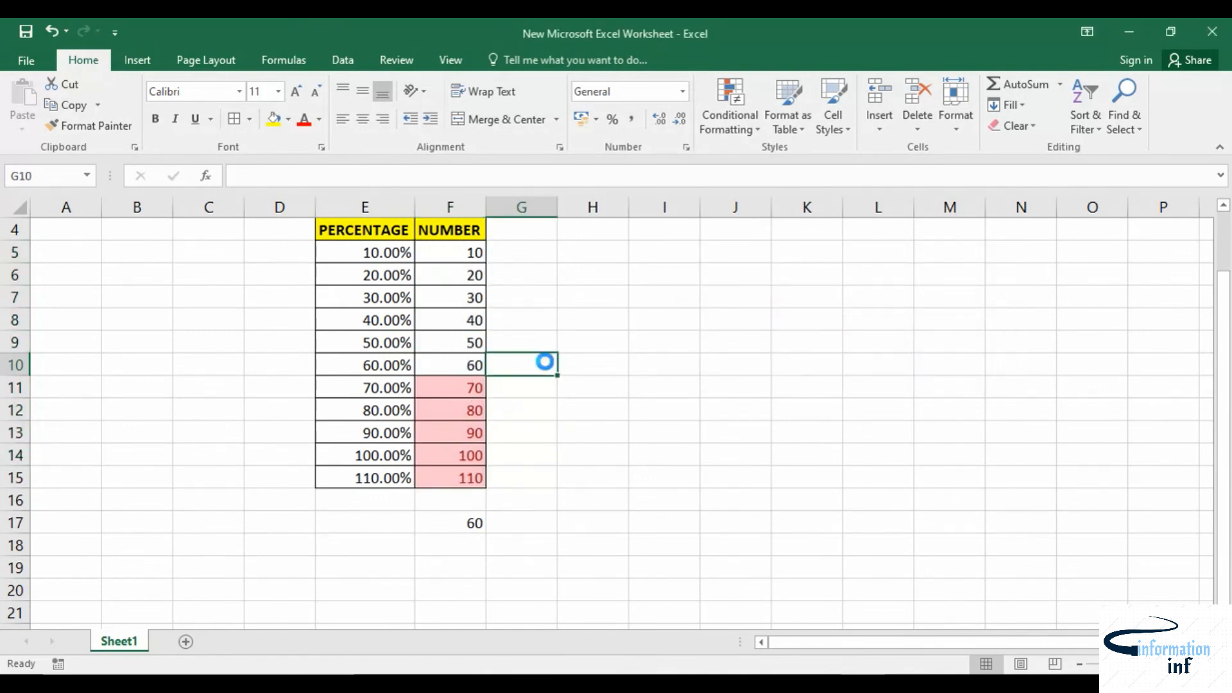
key(ctrl+z)
- Highlight the below-average NUMBER values in F5:F15 with Light Red Fill with Dark Red Text
click(741, 131)
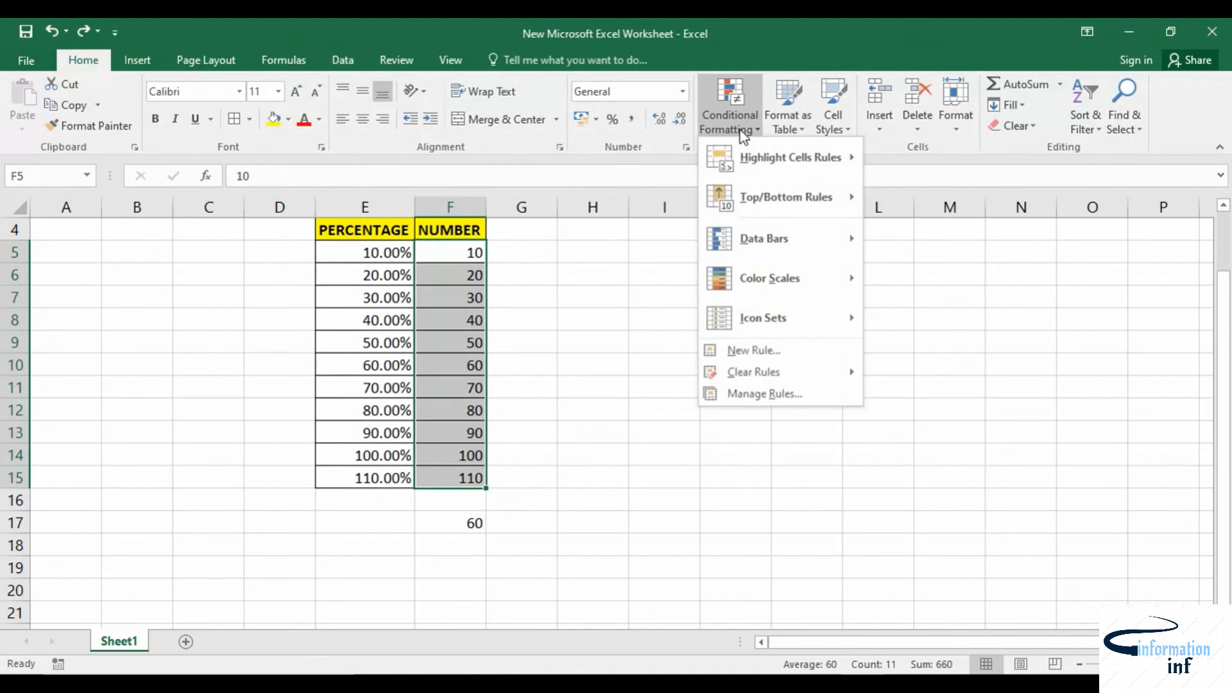
click(949, 409)
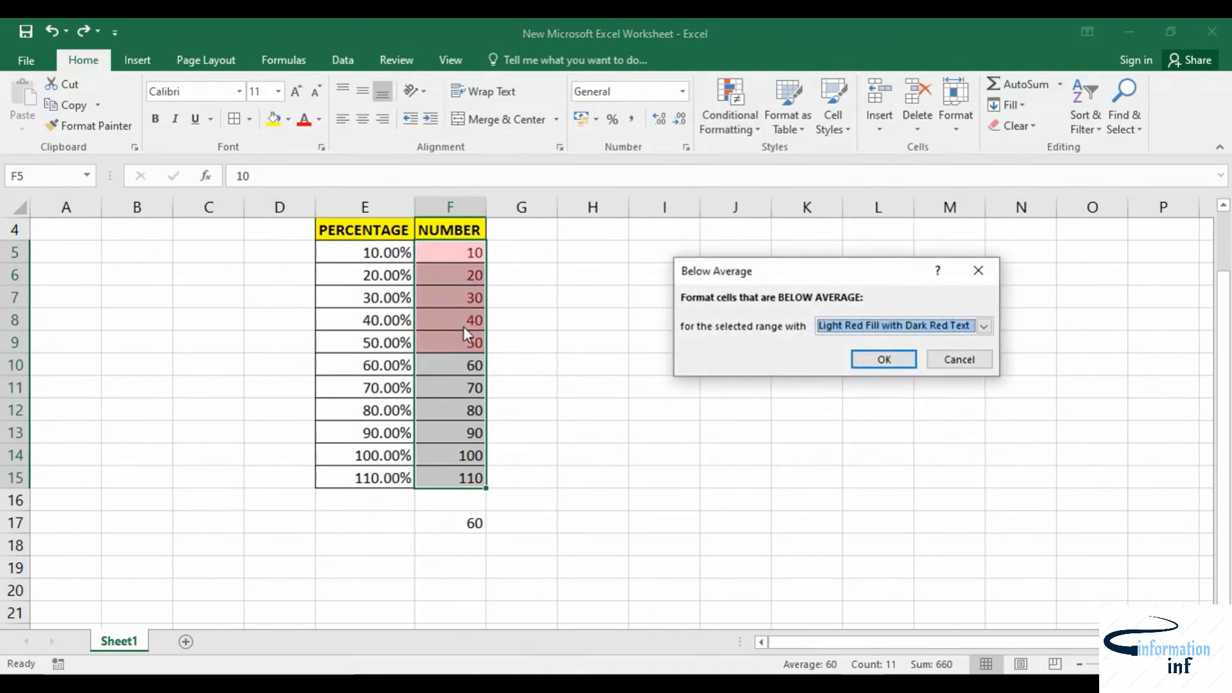
click(883, 359)
click(707, 417)
click(726, 102)
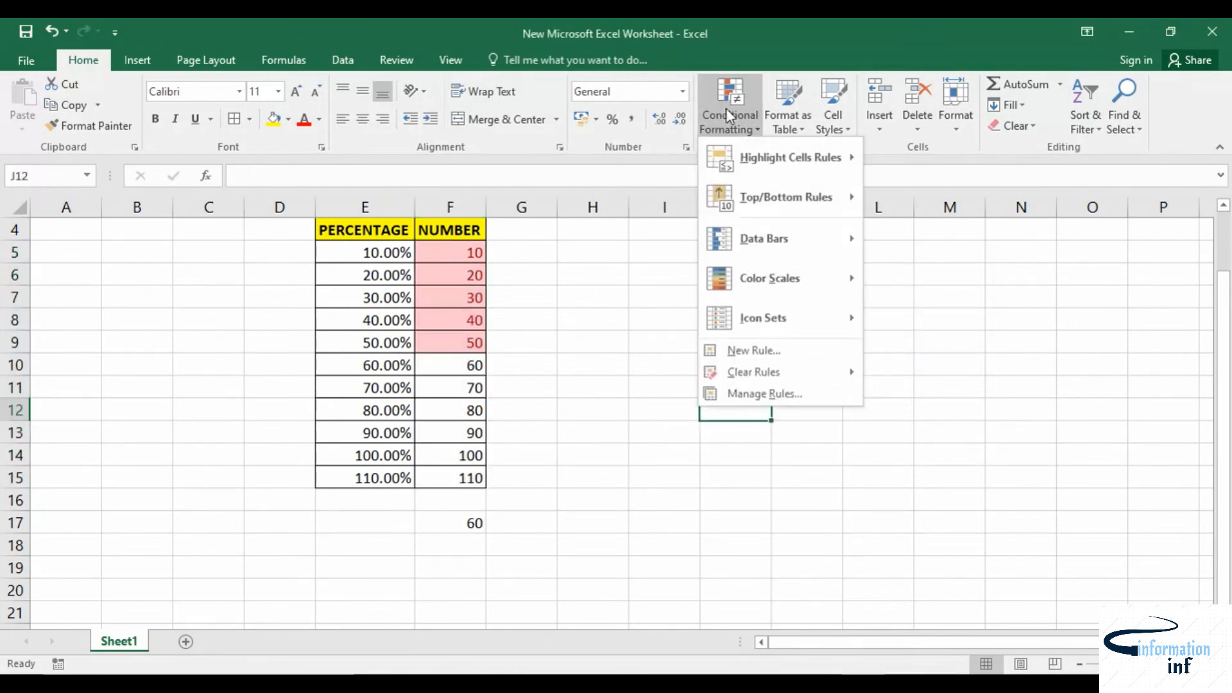
mouse_move(790, 197)
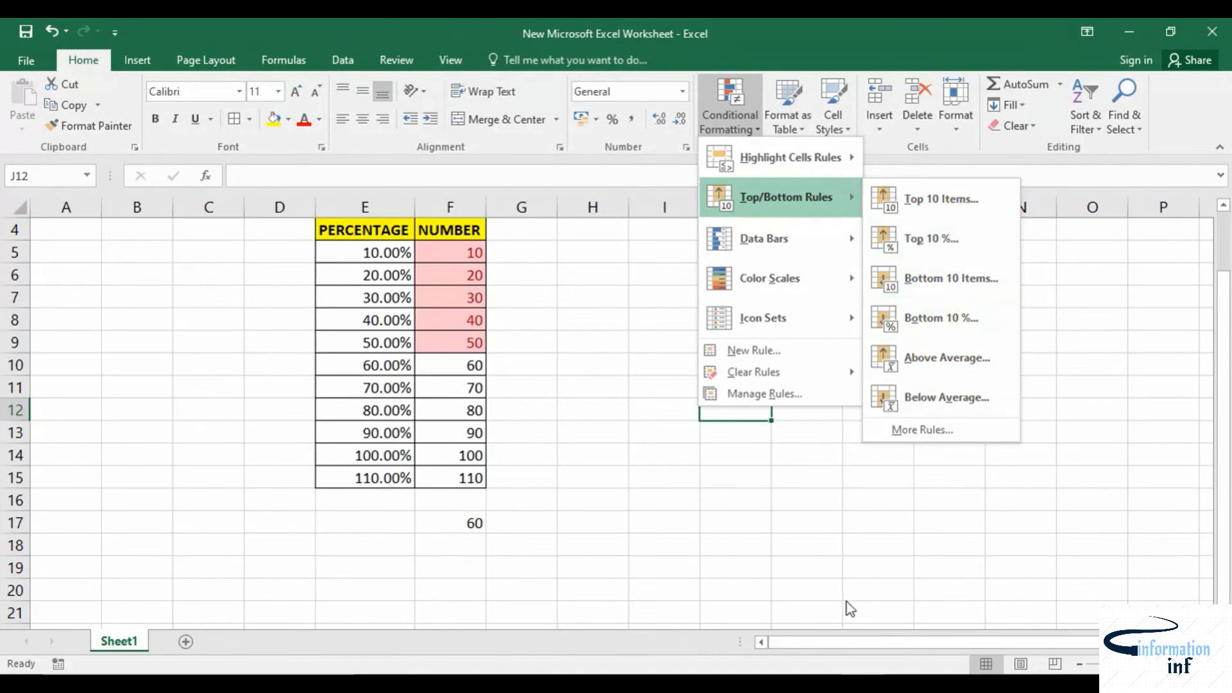
mouse_move(821, 676)
click(703, 627)
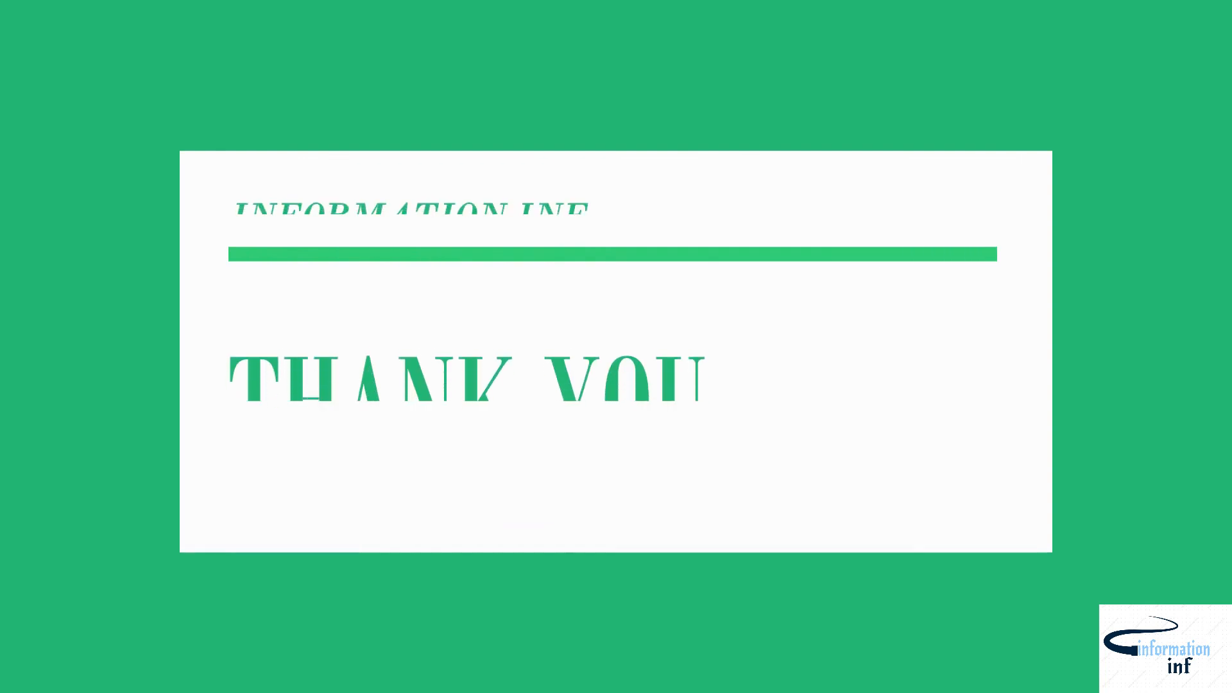